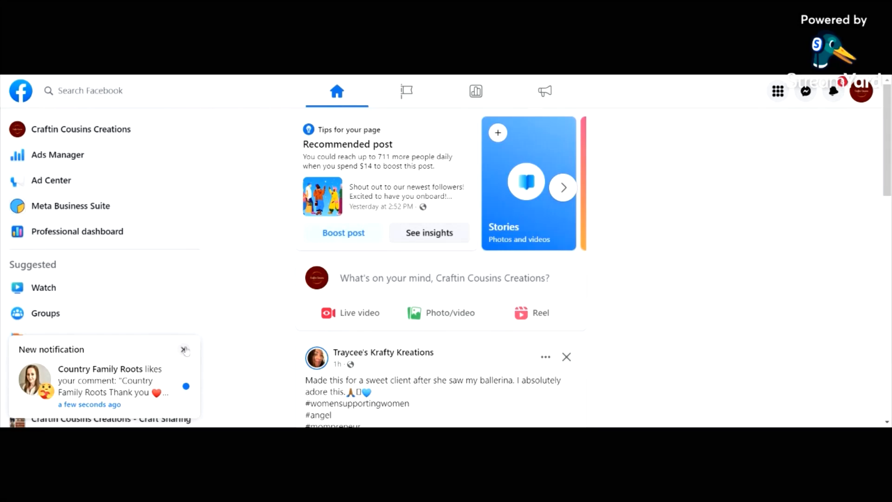
Dismiss the new notification and open Meta Business Suite for the page.
click(184, 349)
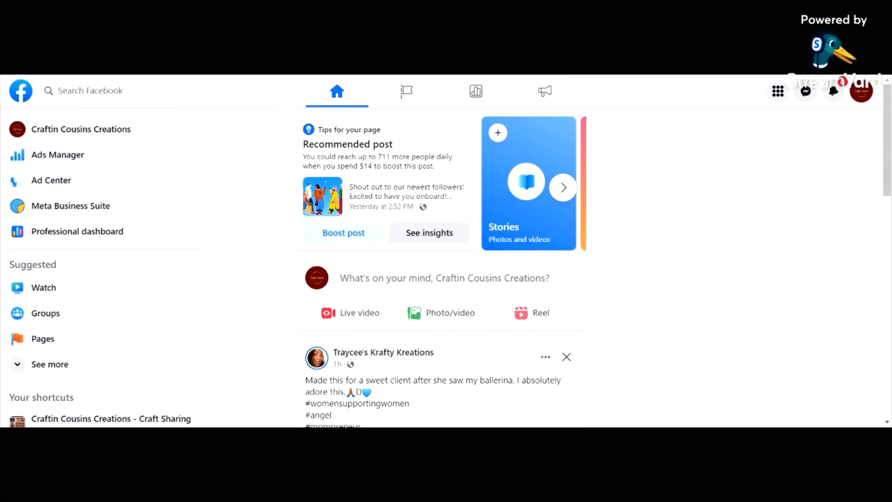
scroll(674, 110, down, 1)
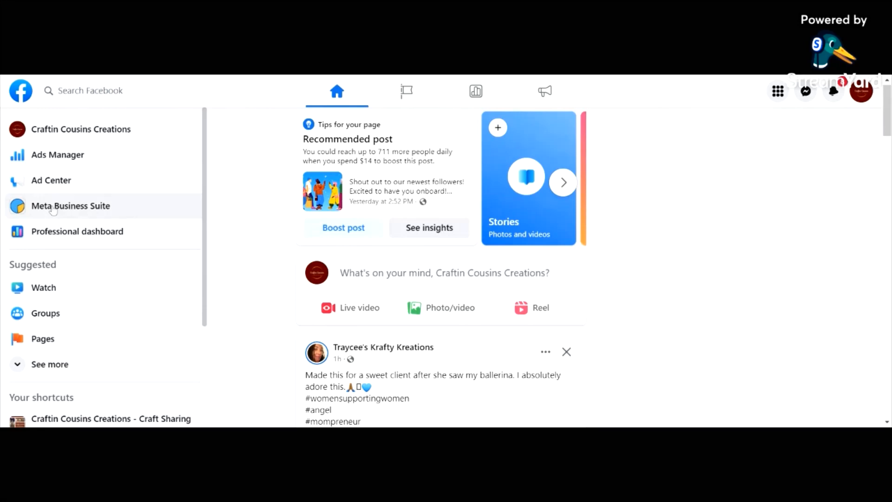
click(79, 211)
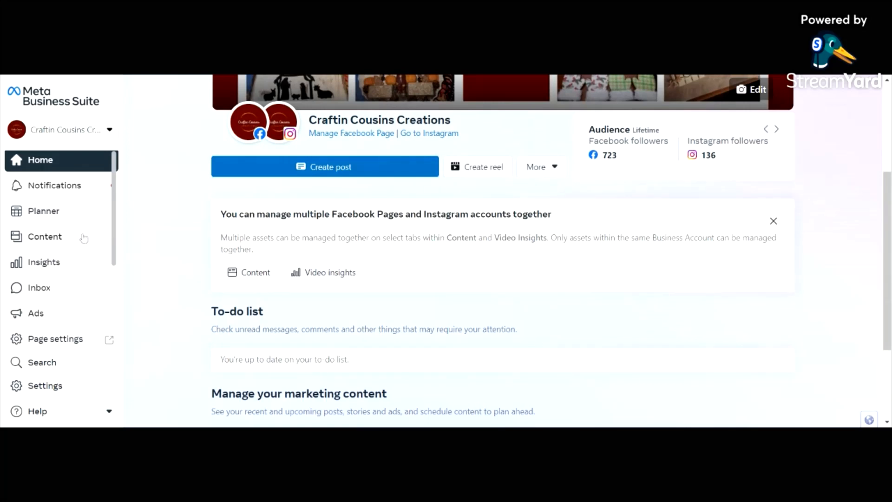
Open the Content section of Meta Business Suite to manage the page's posts and reels.
scroll(46, 283, down, 3)
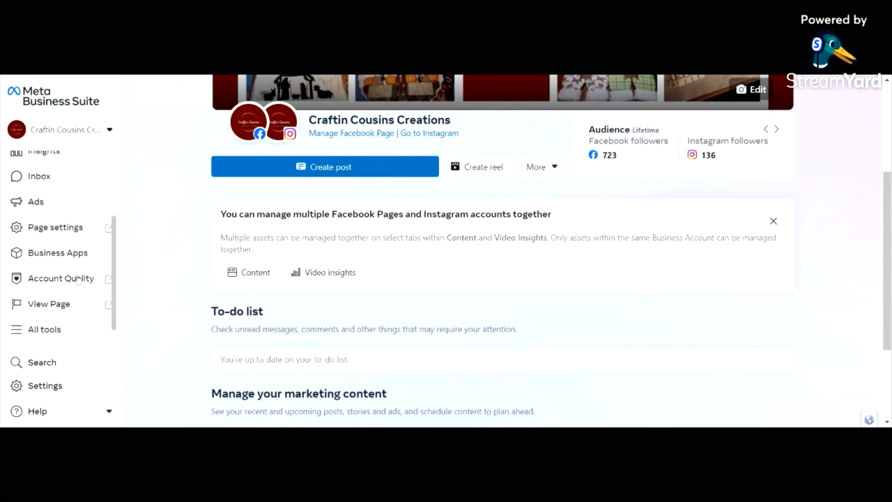
scroll(63, 278, up, 2)
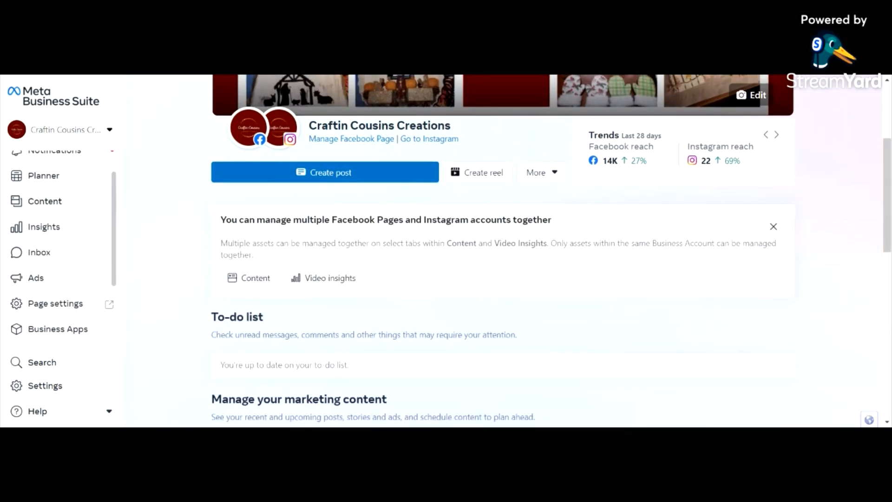
click(34, 206)
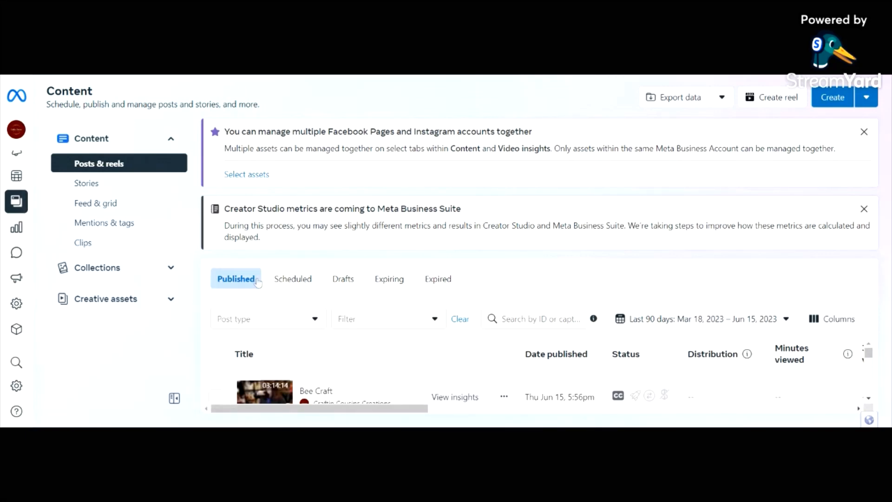
Filter the published posts and reels by the Live post type.
click(255, 327)
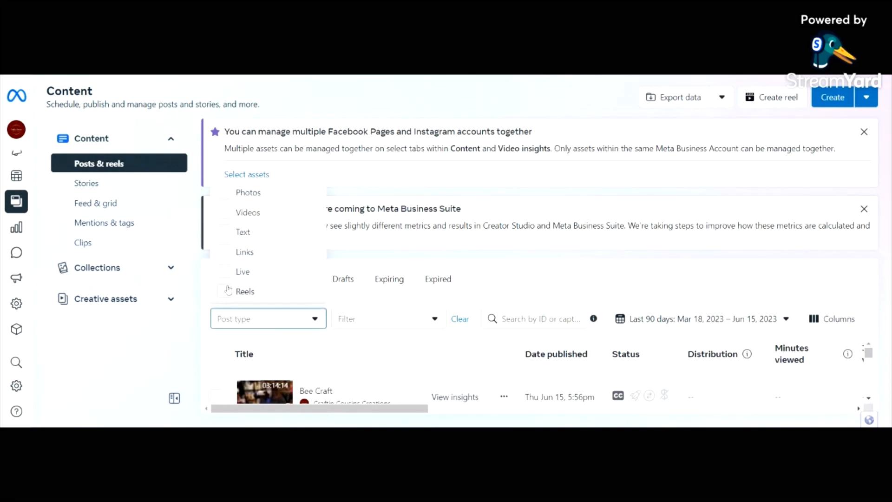
click(225, 271)
click(344, 303)
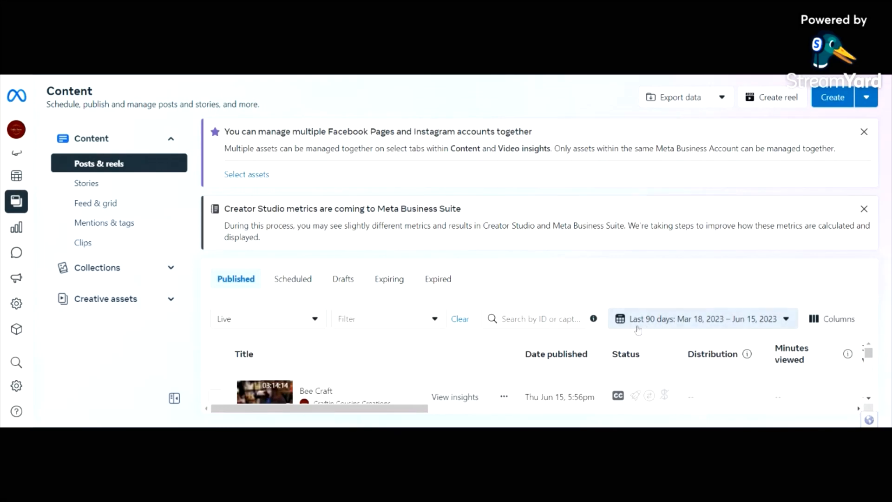
Set the date range of the published content list to This year.
click(637, 327)
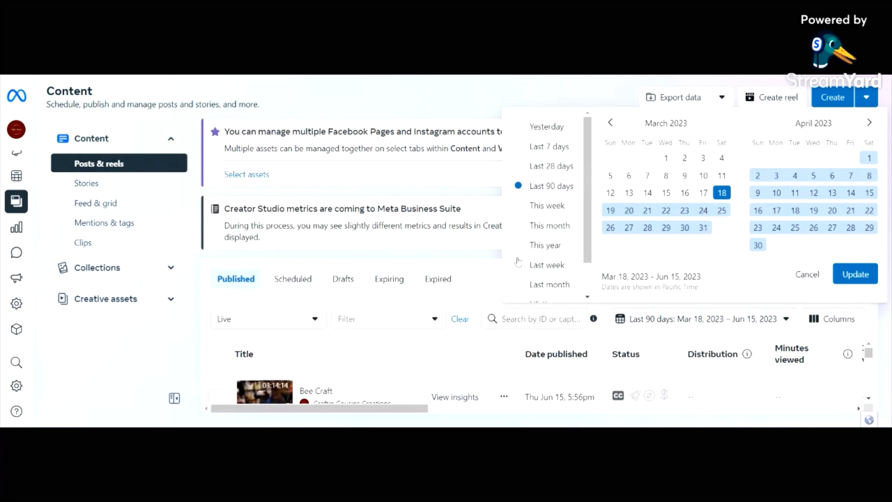
scroll(538, 274, down, 1)
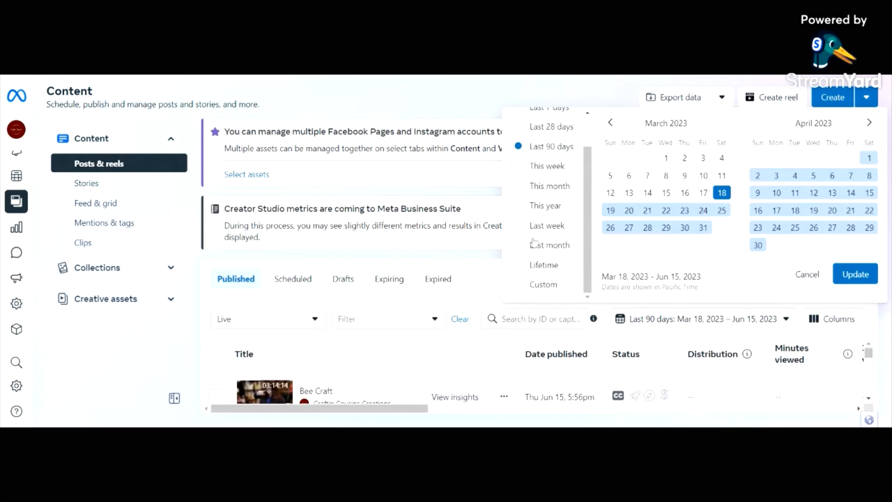
click(543, 206)
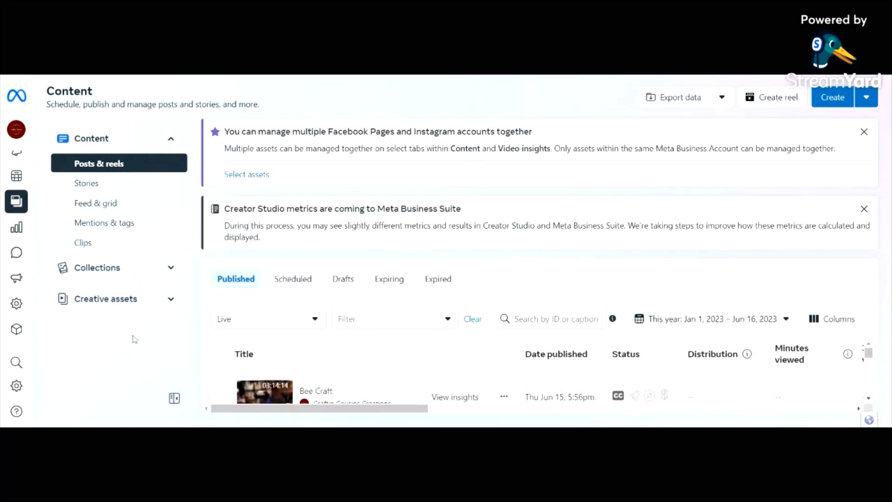
Browse the filtered list of published posts and check the titles, dates and post types of the newest entries.
scroll(460, 364, down, 2)
scroll(425, 371, down, 1)
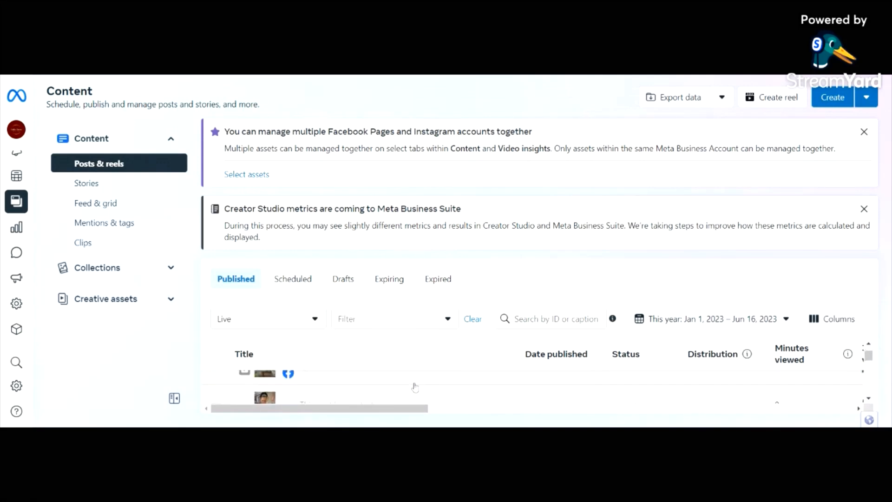
scroll(409, 391, up, 2)
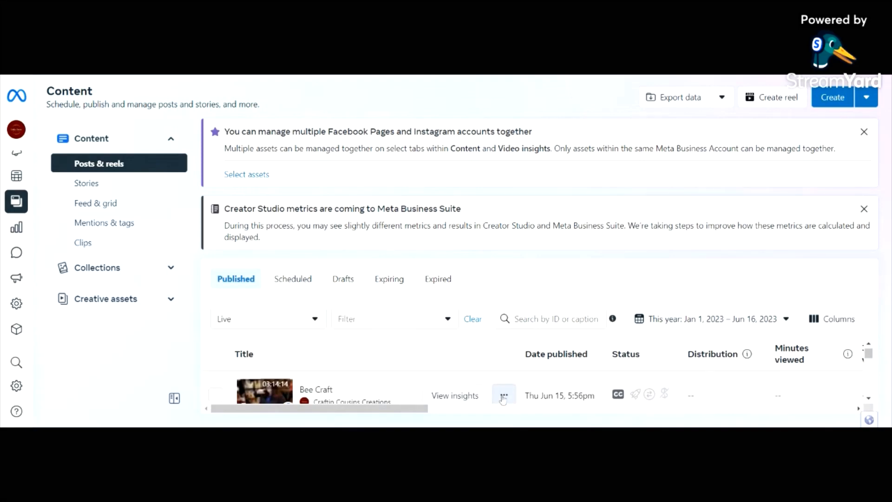
scroll(503, 397, down, 2)
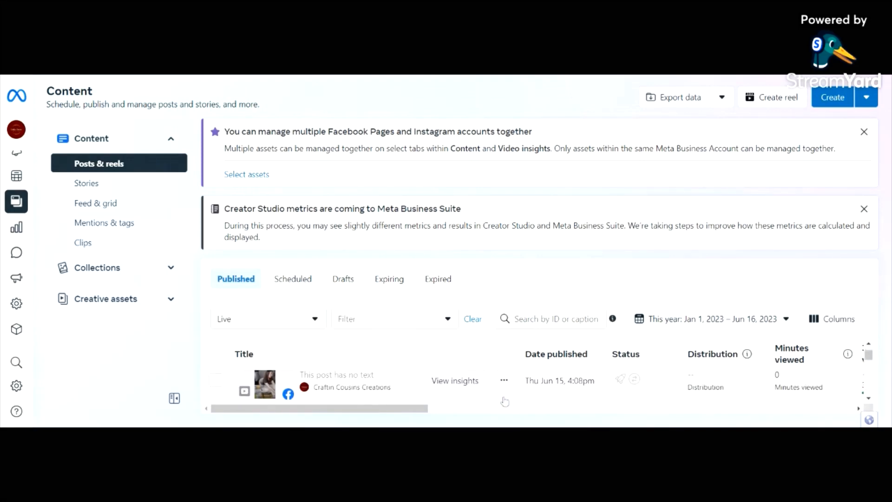
scroll(504, 397, up, 2)
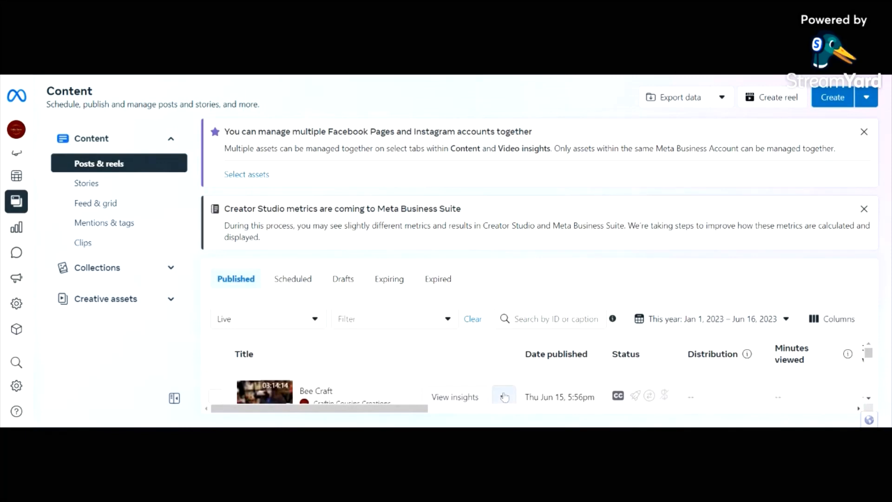
scroll(785, 376, down, 1)
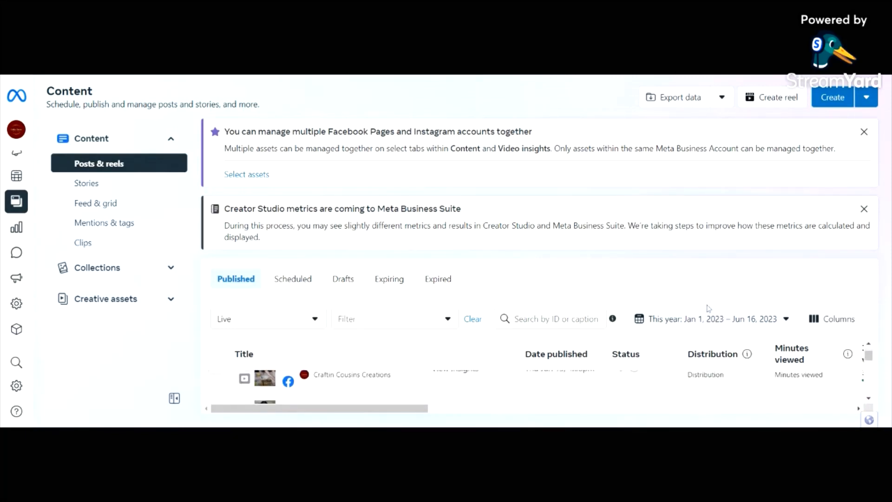
scroll(707, 307, up, 1)
scroll(423, 396, down, 2)
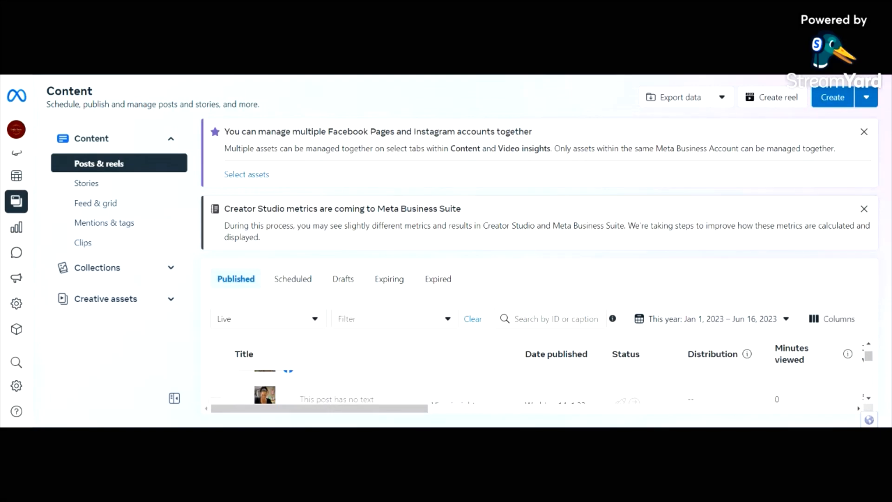
Examine the Marketing Channel and Placement choices of the additional content filter without applying any.
click(364, 329)
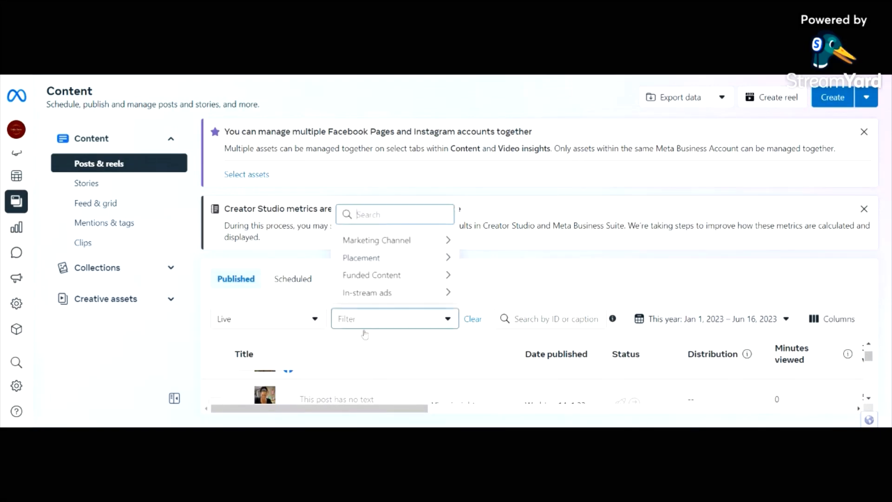
click(377, 241)
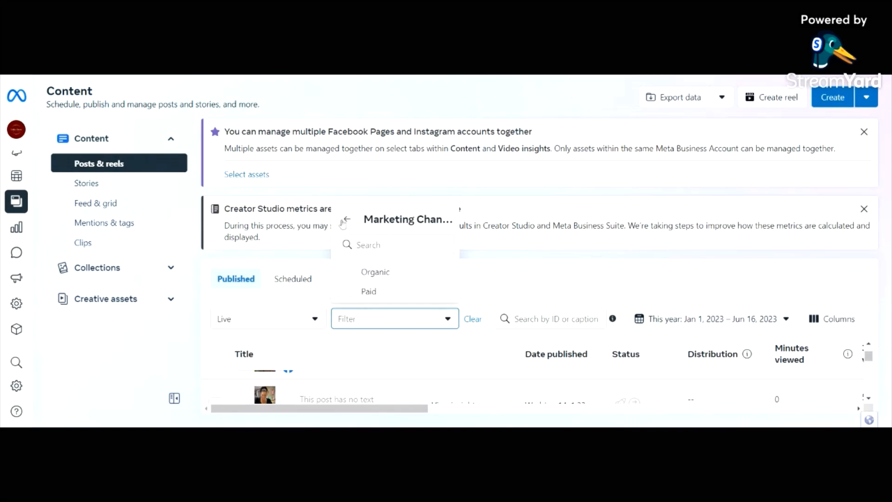
click(346, 219)
click(361, 258)
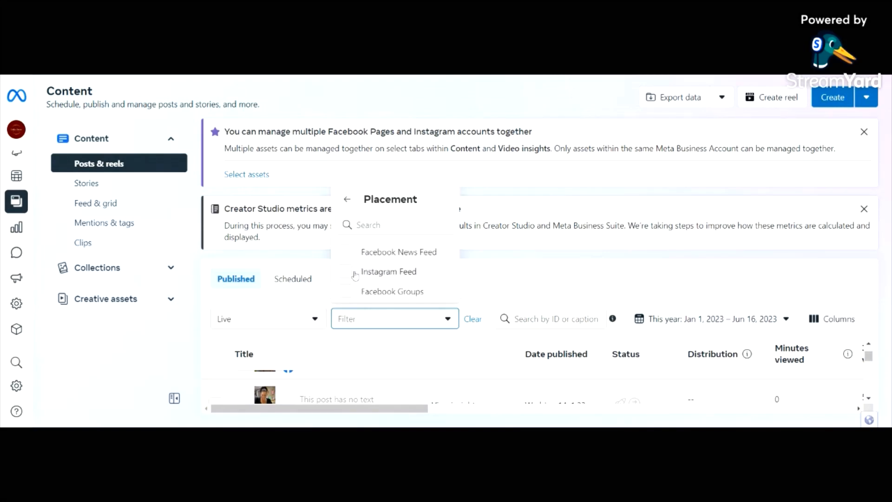
click(347, 200)
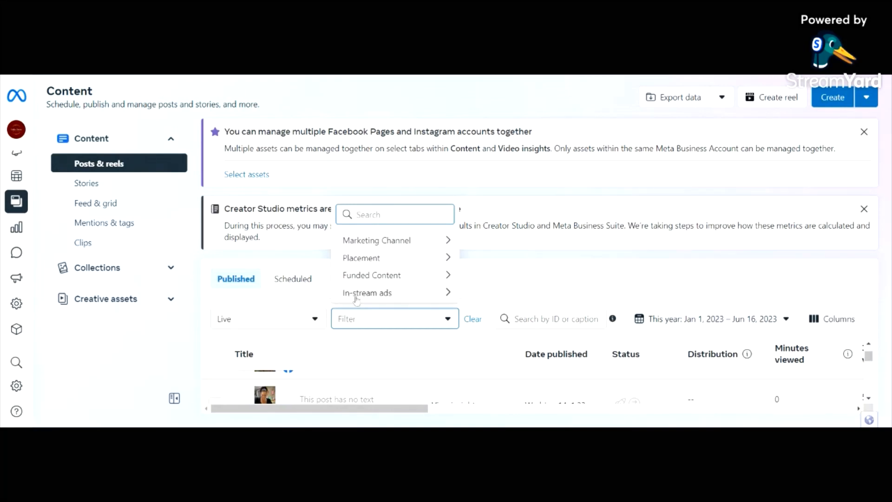
click(399, 339)
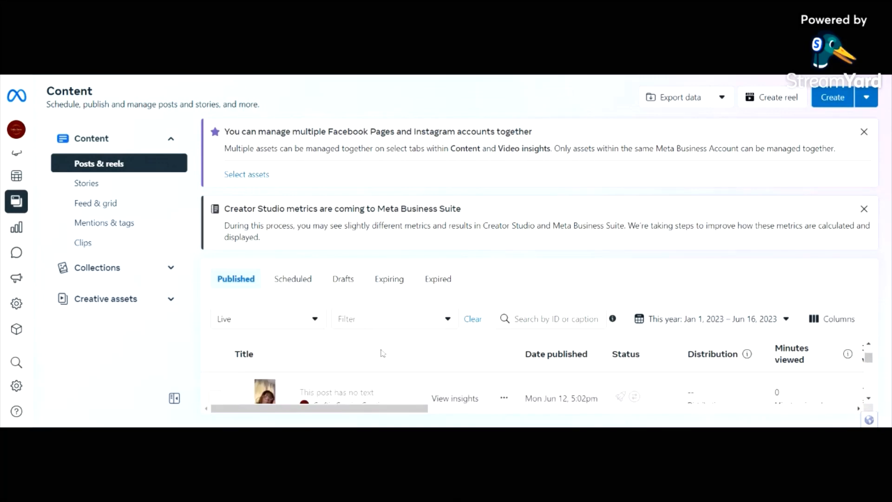
Open the list of available actions for the published "Bee Craft" live video from Jun 15.
scroll(379, 367, up, 5)
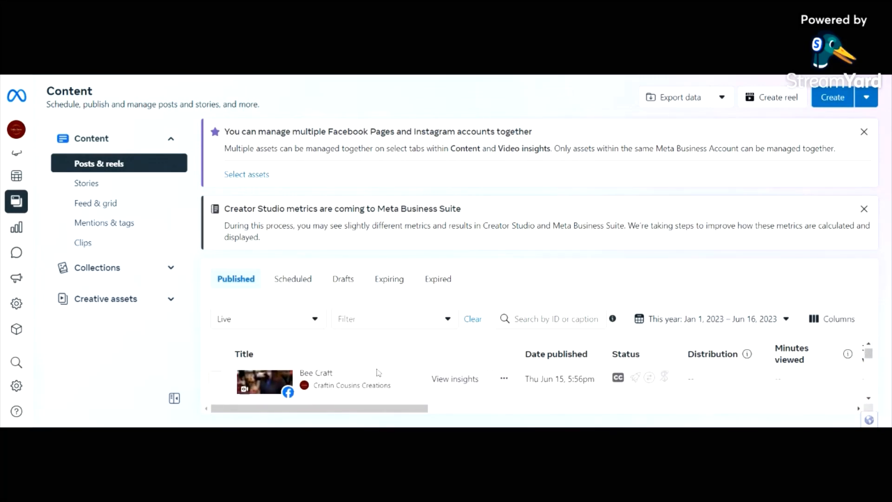
scroll(379, 375, down, 3)
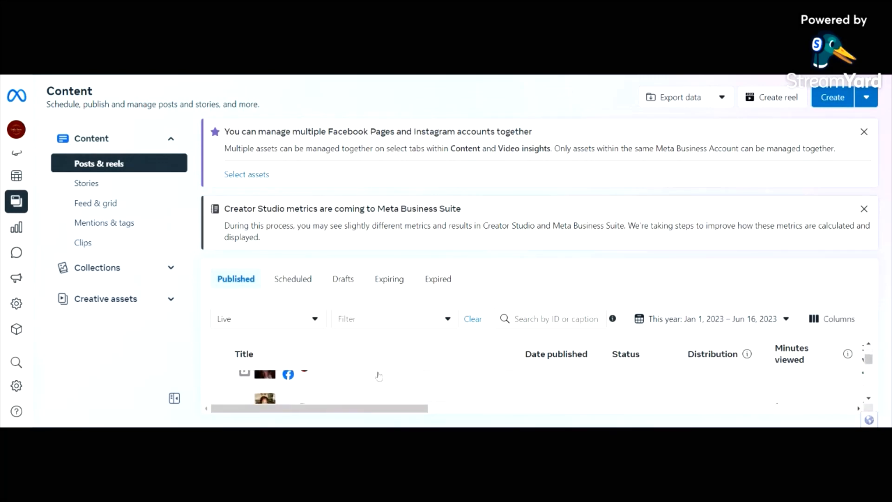
scroll(377, 377, down, 2)
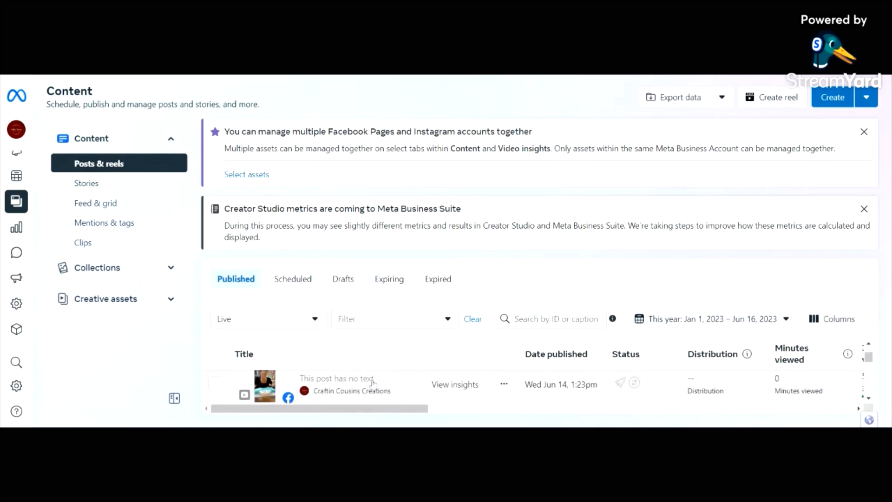
scroll(372, 384, up, 2)
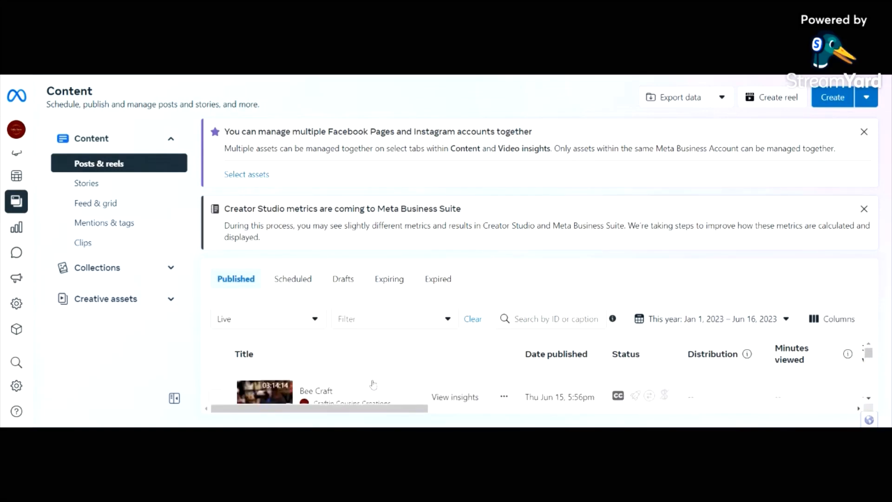
scroll(414, 405, down, 1)
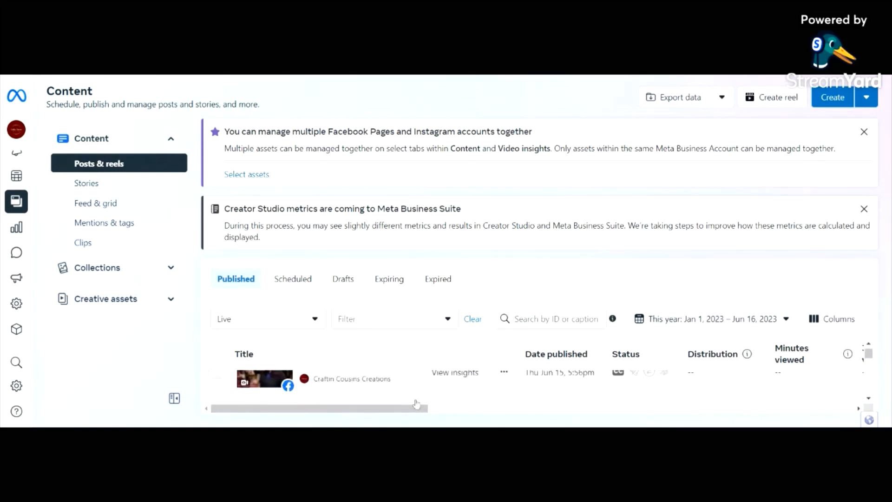
scroll(416, 403, up, 1)
click(504, 388)
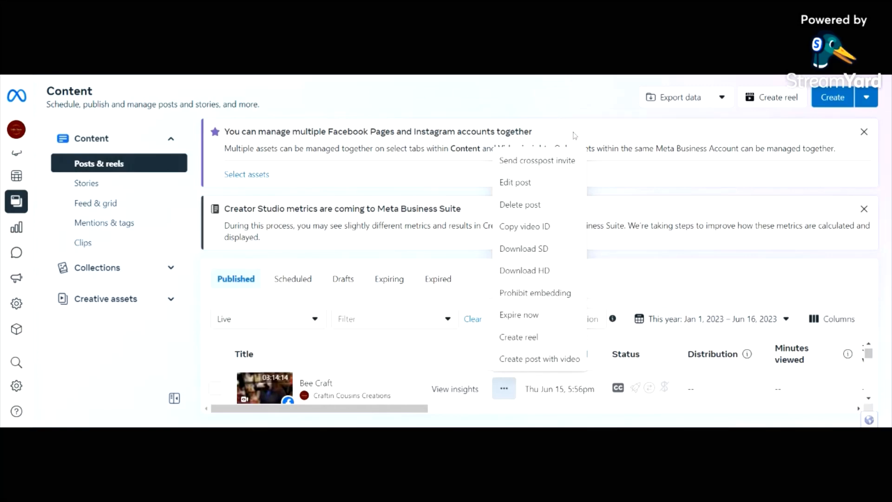
Look through the published content list for the page's older live videos.
scroll(364, 381, down, 1)
scroll(342, 376, down, 3)
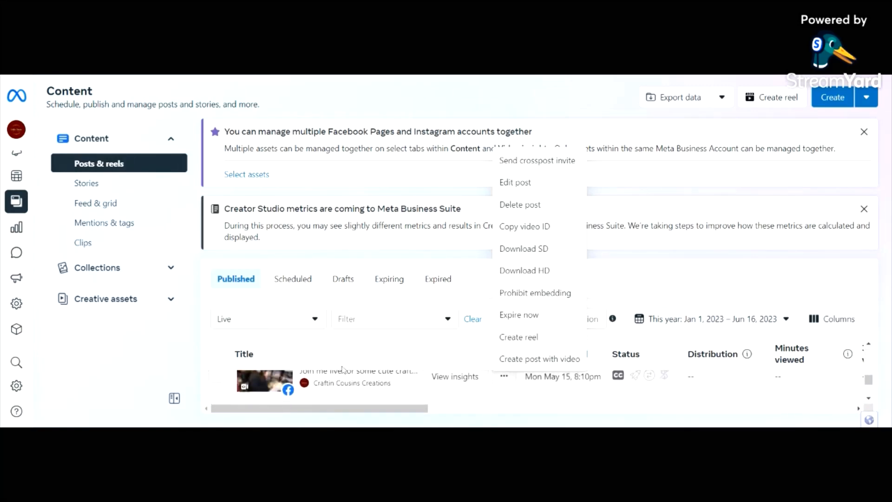
scroll(342, 381, down, 2)
scroll(343, 400, down, 4)
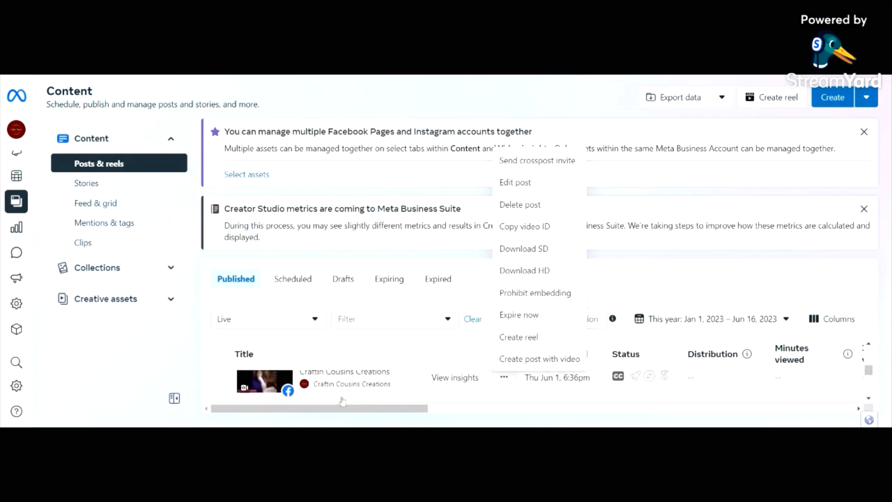
scroll(342, 400, down, 5)
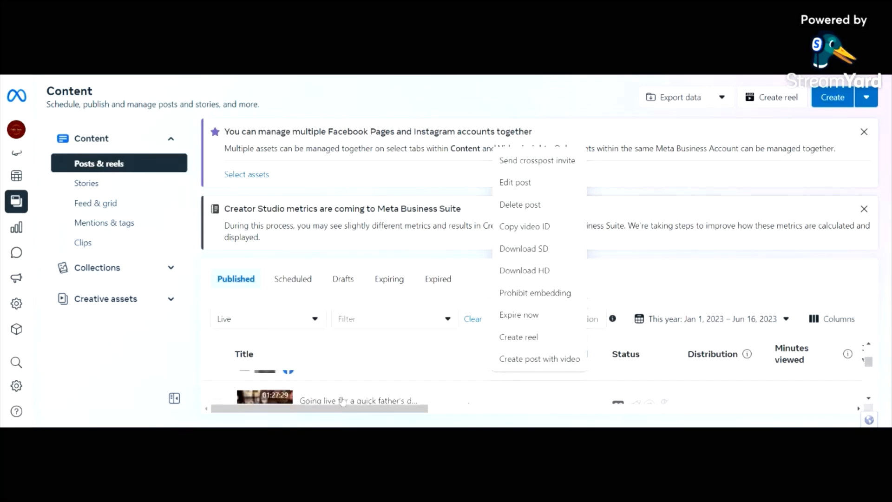
scroll(342, 400, up, 3)
scroll(343, 400, down, 3)
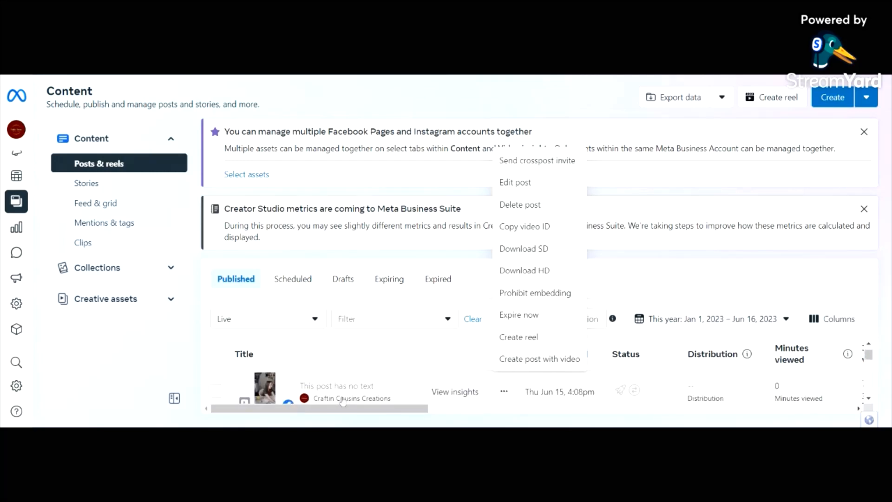
scroll(342, 400, up, 1)
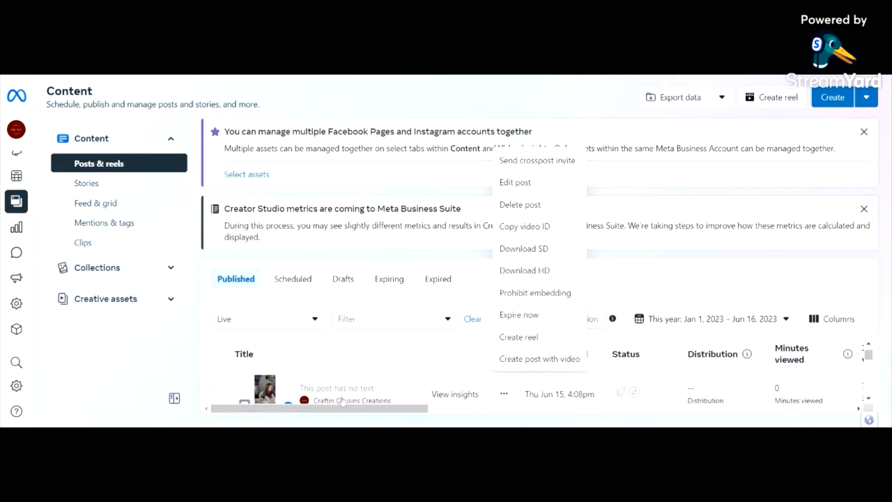
scroll(340, 401, down, 2)
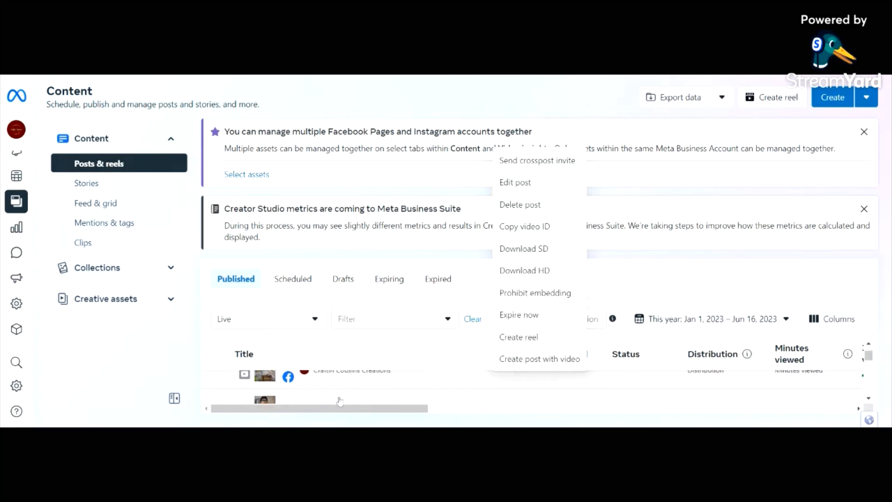
scroll(340, 401, down, 2)
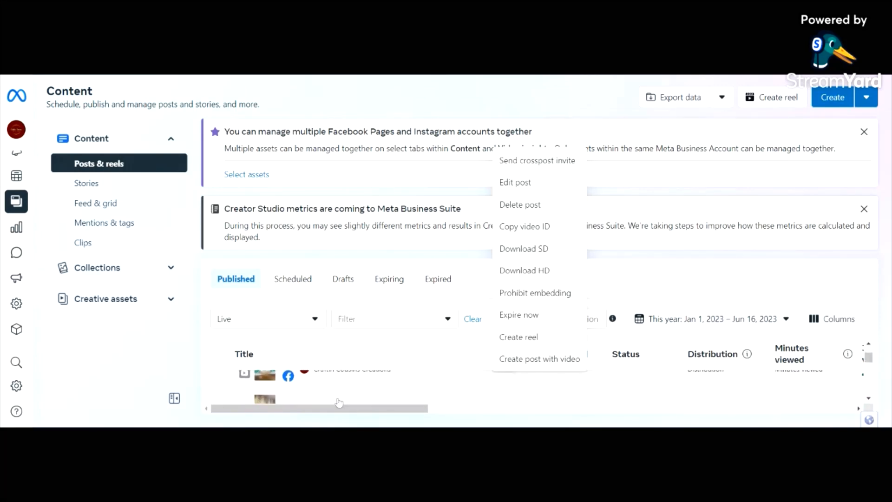
Find the Jun 9 live video "Going live for a quick father's d..." in the published list and open its available actions.
scroll(339, 403, down, 3)
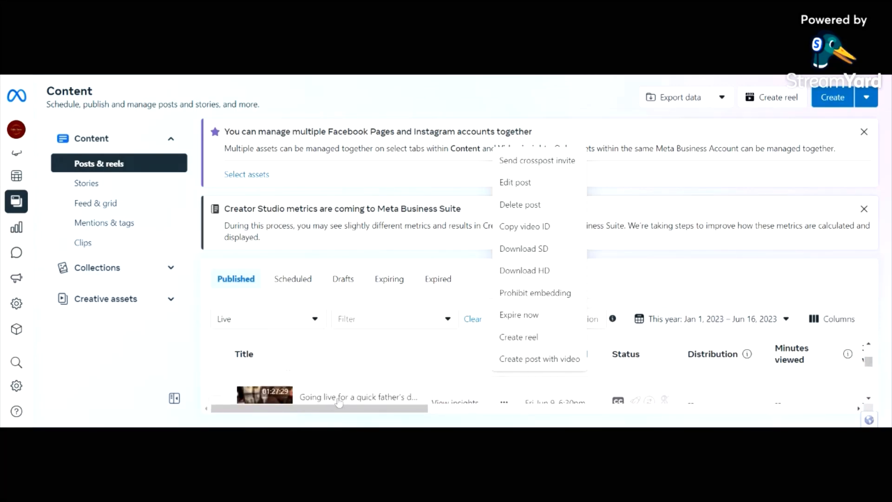
scroll(339, 402, down, 3)
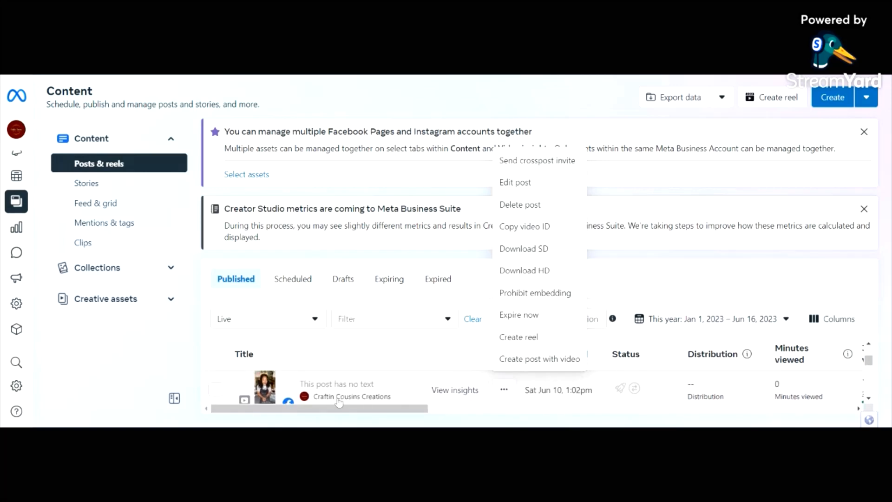
scroll(339, 403, up, 1)
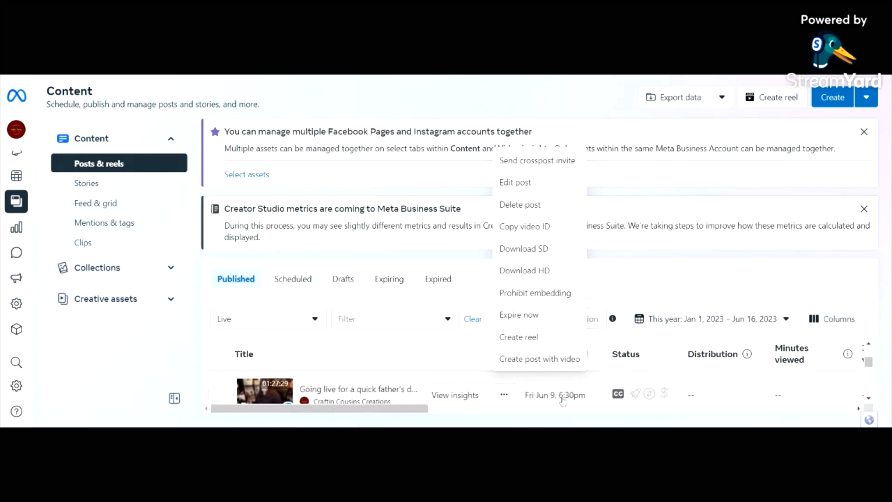
click(504, 395)
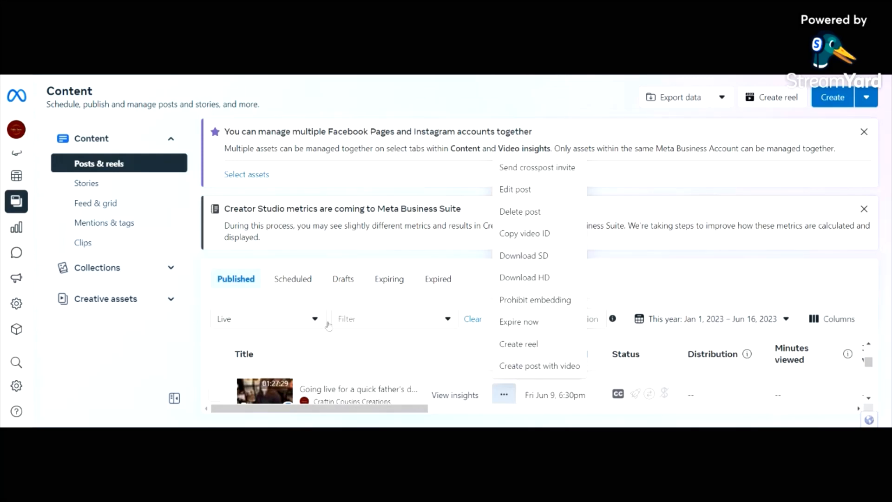
Find the Jun 8 live video "Rain boot and picket fence craft" in the published list and open its available actions.
scroll(372, 353, down, 2)
scroll(392, 367, down, 1)
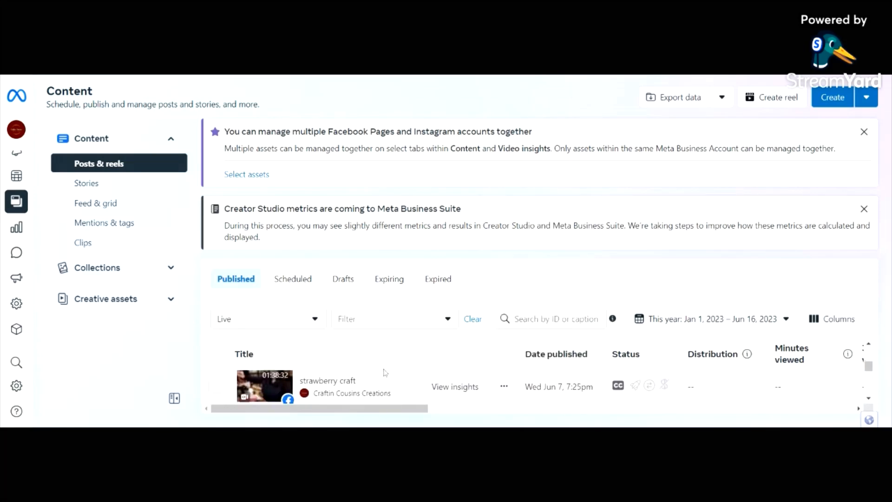
scroll(368, 389, up, 2)
scroll(368, 390, down, 1)
scroll(368, 389, down, 2)
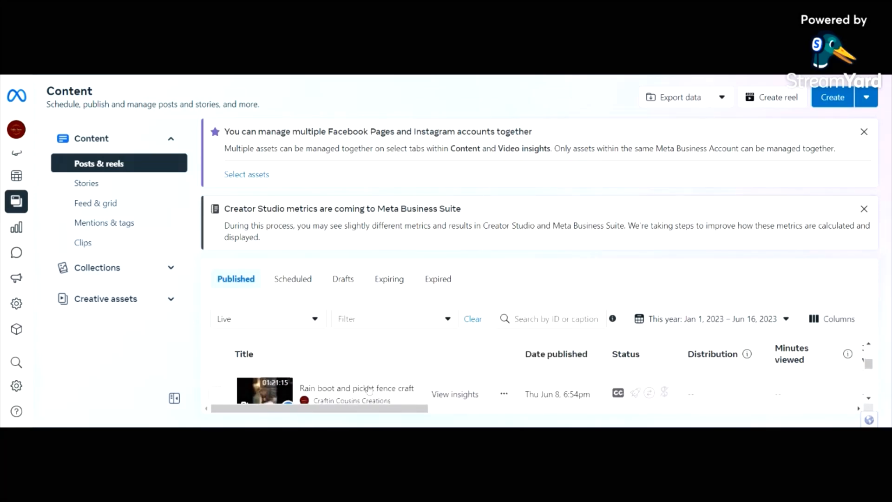
scroll(368, 390, up, 2)
scroll(368, 389, down, 1)
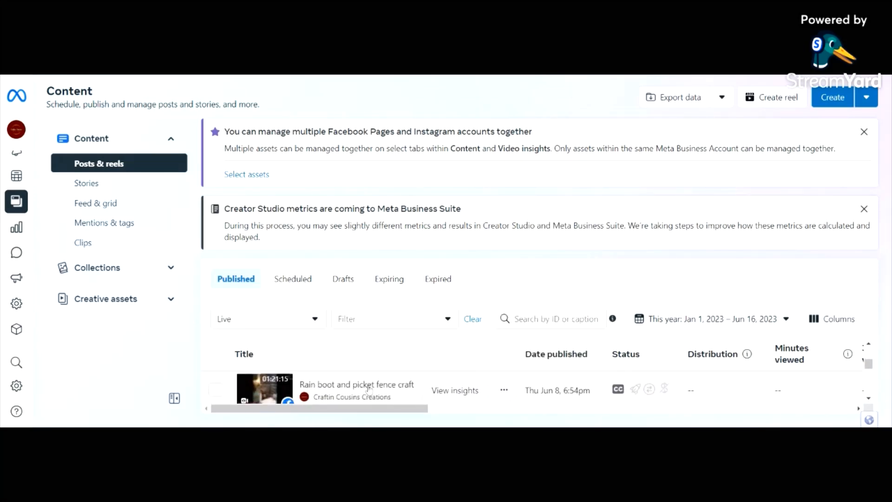
scroll(368, 389, up, 2)
scroll(369, 389, down, 1)
scroll(369, 390, down, 1)
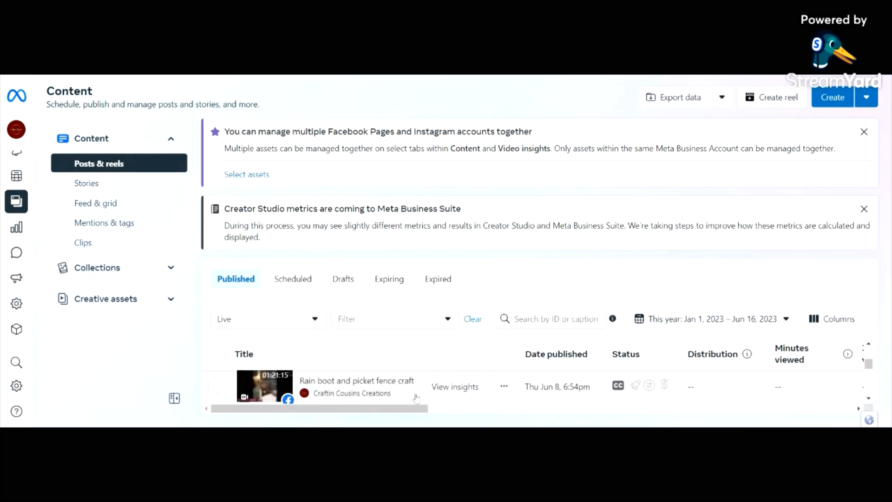
click(505, 387)
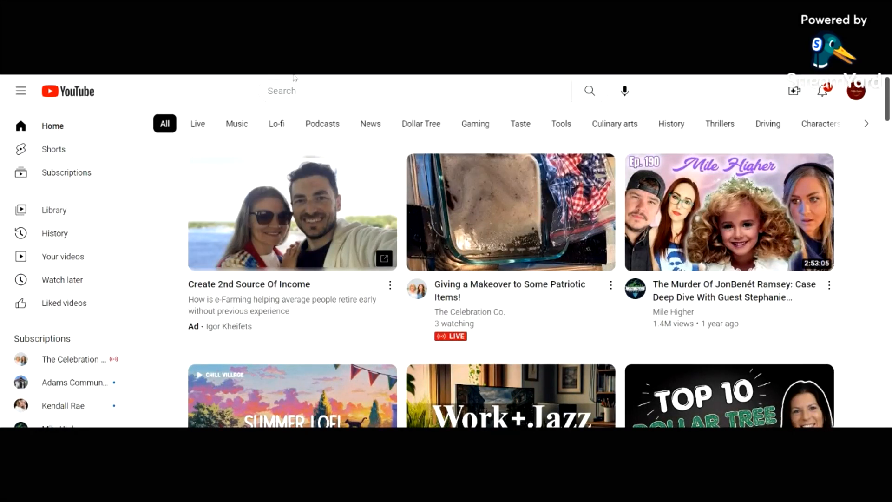
Switch to YouTube and start a video upload with the file "Bee Hive pizza Pan Craft.mp4".
click(792, 97)
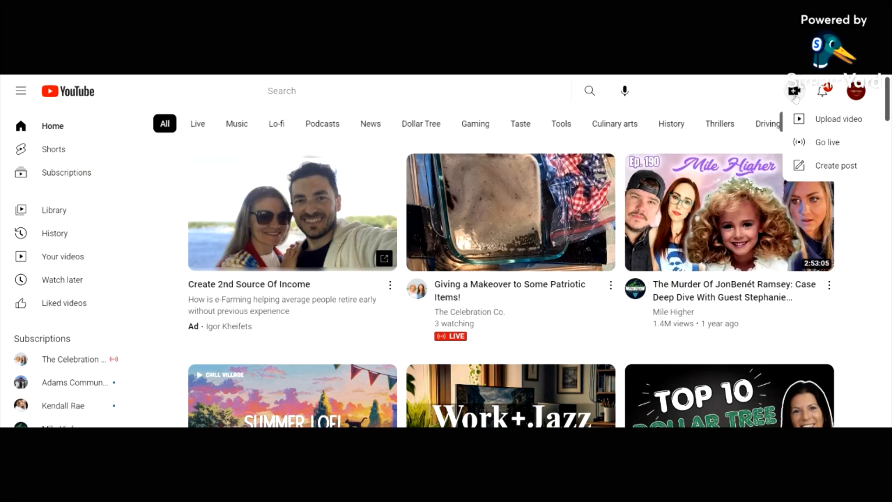
click(795, 127)
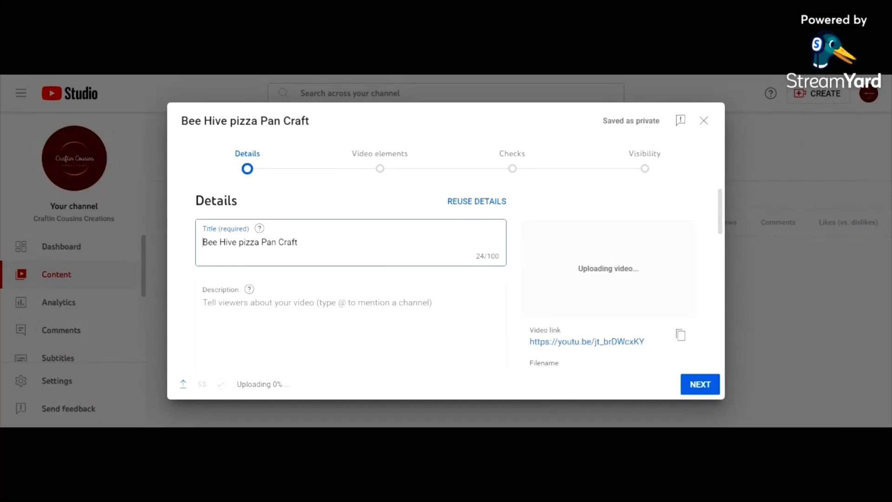
Examine the title, description, thumbnail and playlist fields in the upload details, ending in the empty description field.
scroll(476, 308, down, 5)
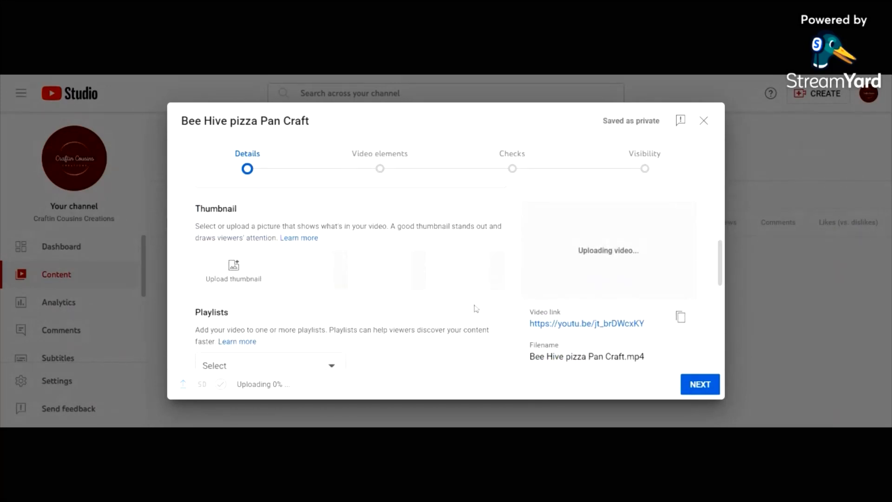
scroll(308, 319, up, 5)
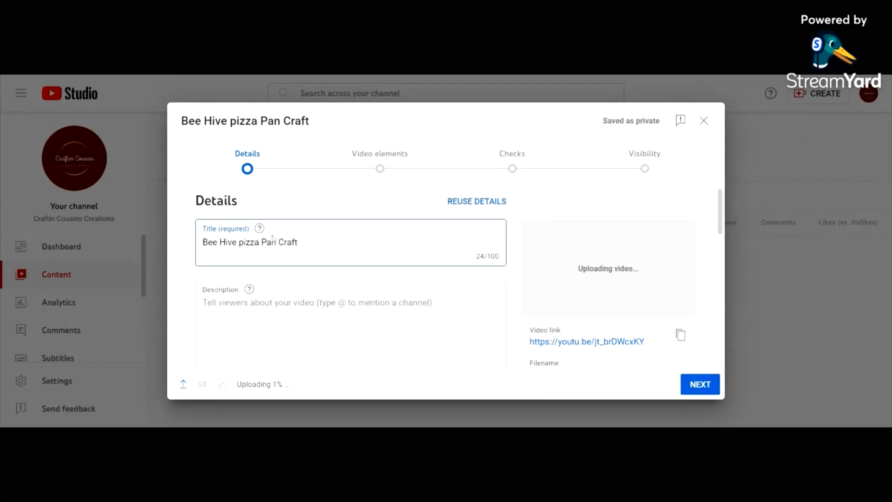
scroll(586, 273, down, 1)
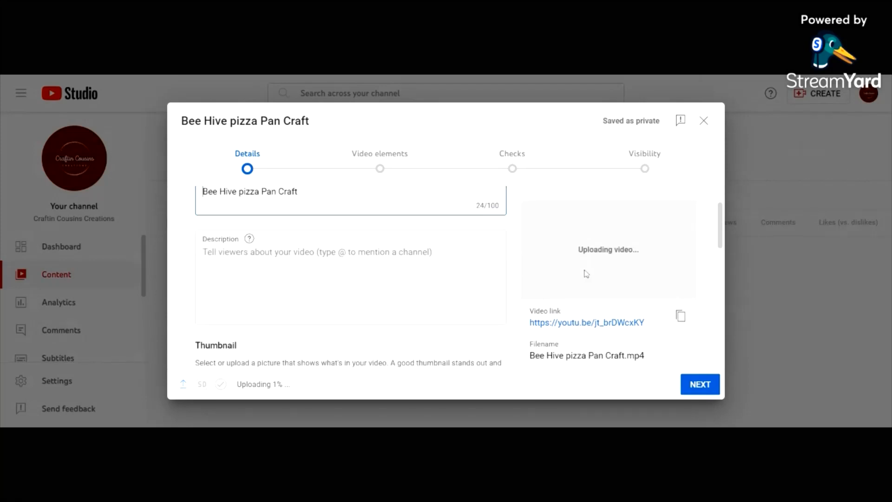
scroll(586, 273, down, 3)
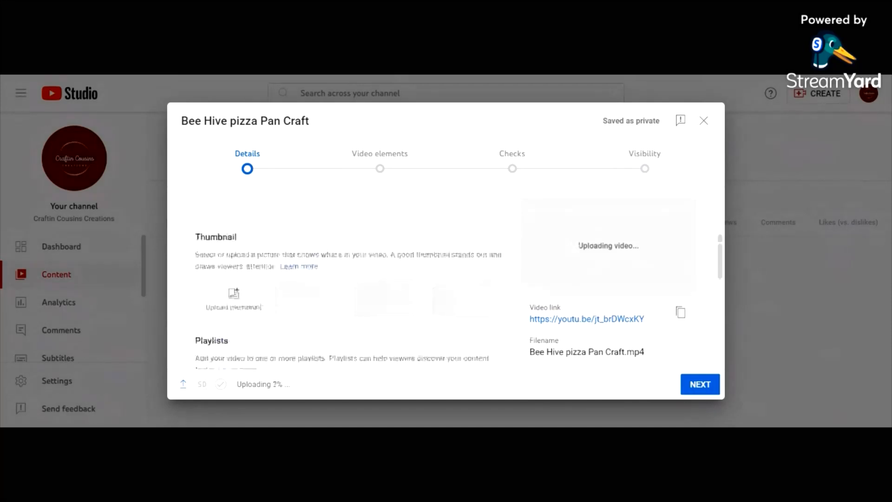
scroll(338, 314, up, 1)
scroll(338, 314, up, 2)
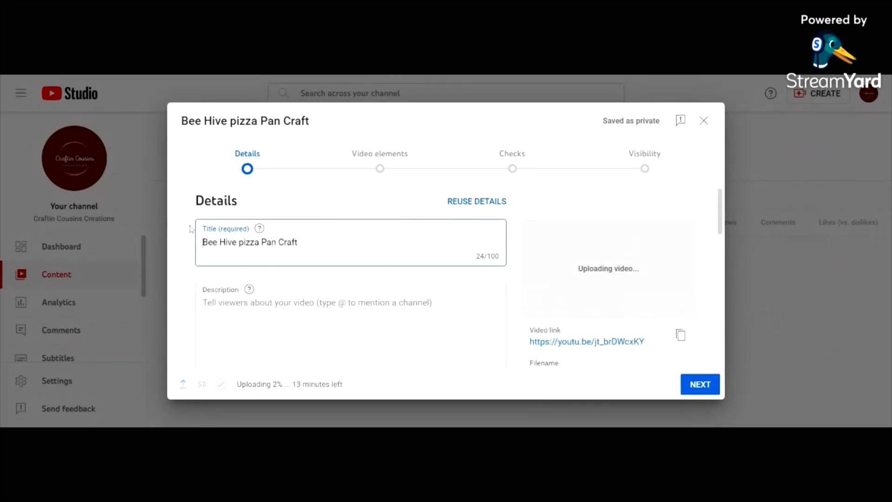
click(266, 322)
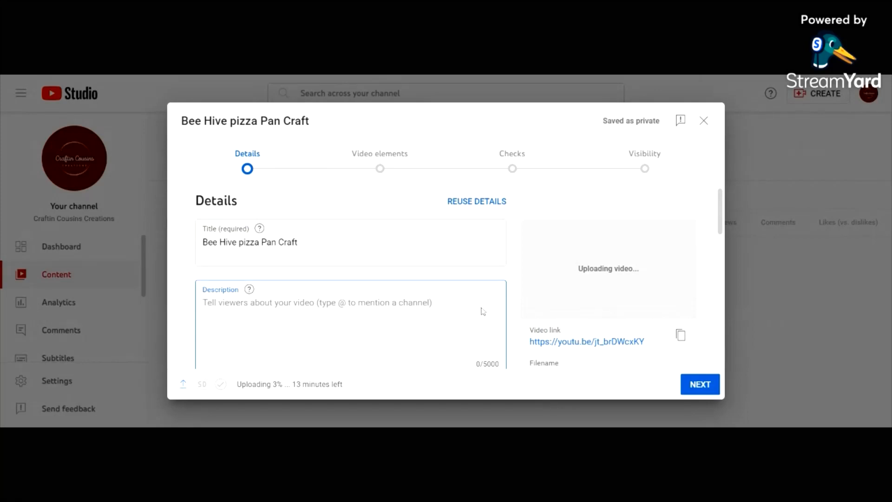
Set the audience of the uploaded video to "No, it's not made for kids".
scroll(438, 354, down, 5)
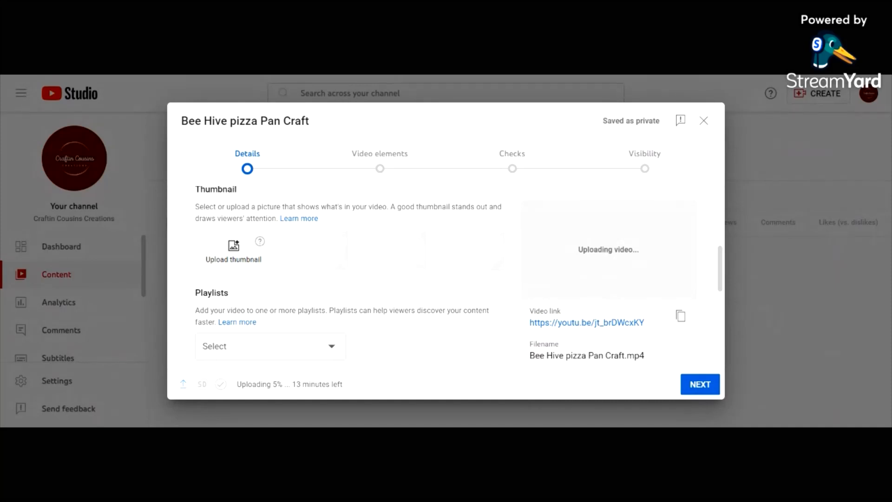
scroll(261, 259, down, 1)
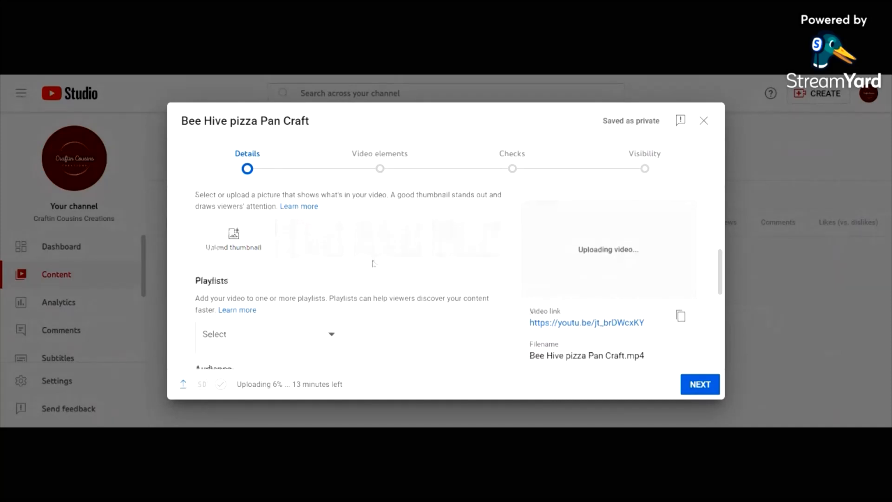
scroll(224, 334, down, 4)
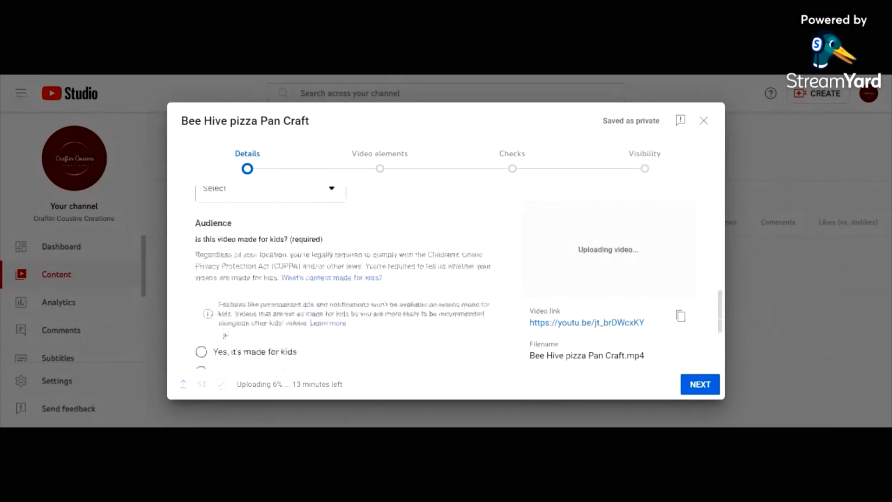
scroll(225, 335, down, 1)
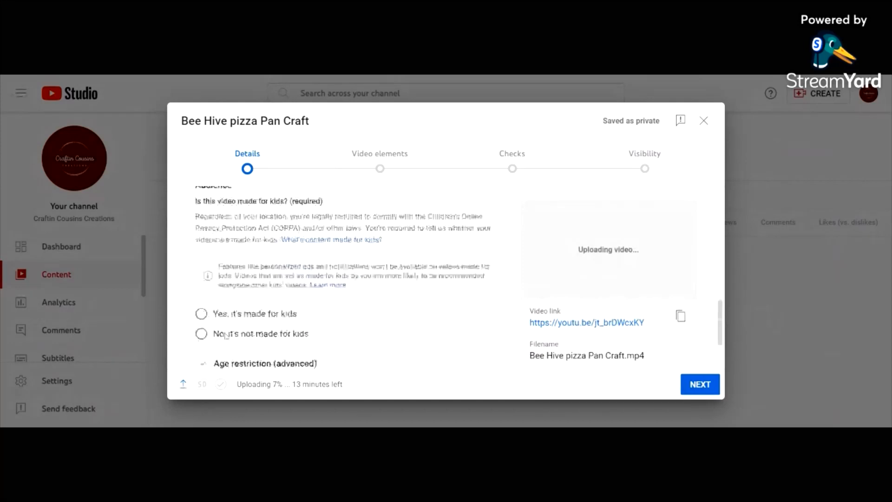
scroll(225, 334, up, 1)
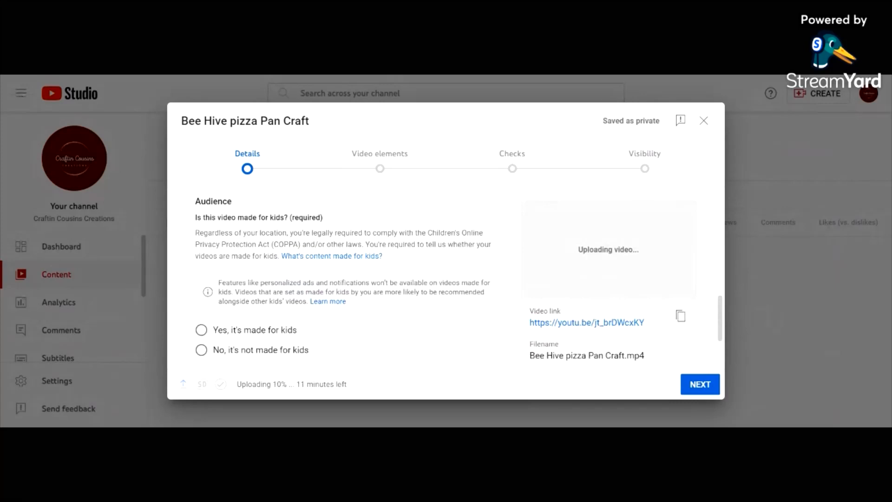
scroll(206, 363, down, 1)
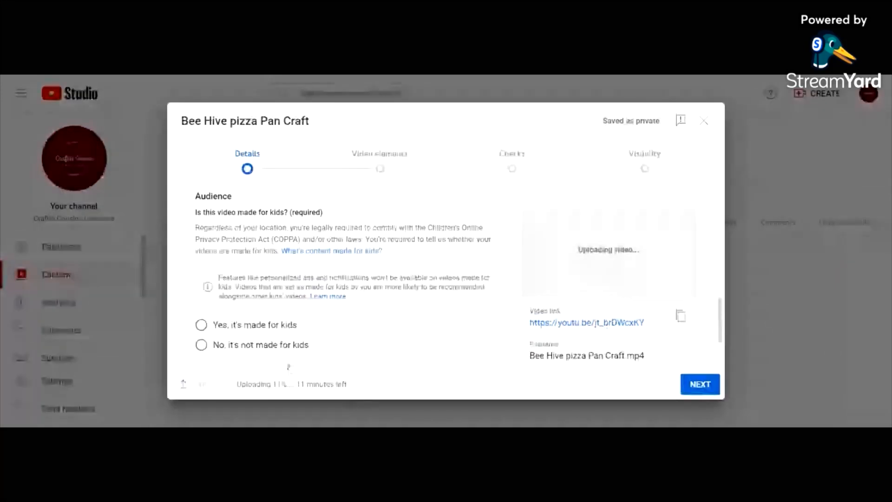
scroll(288, 367, up, 1)
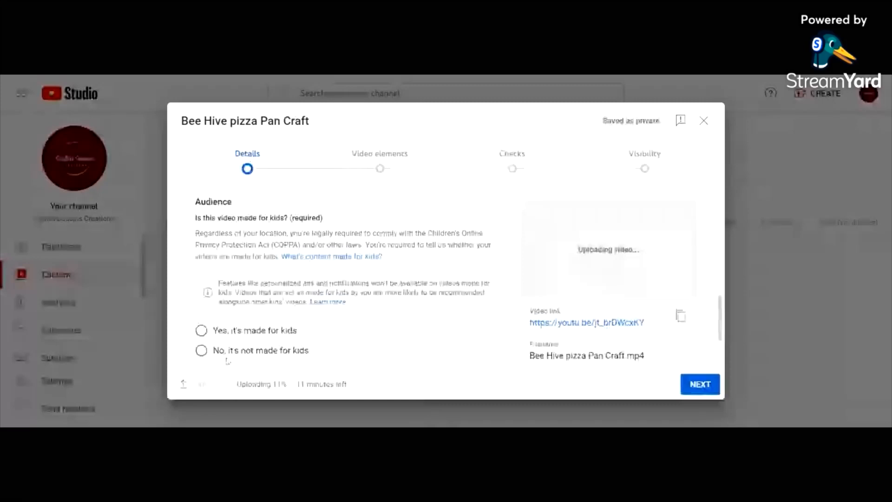
click(201, 350)
Expand the additional video details and review the paid promotion, automatic chapters and featured places settings down to the tags section.
scroll(202, 350, down, 2)
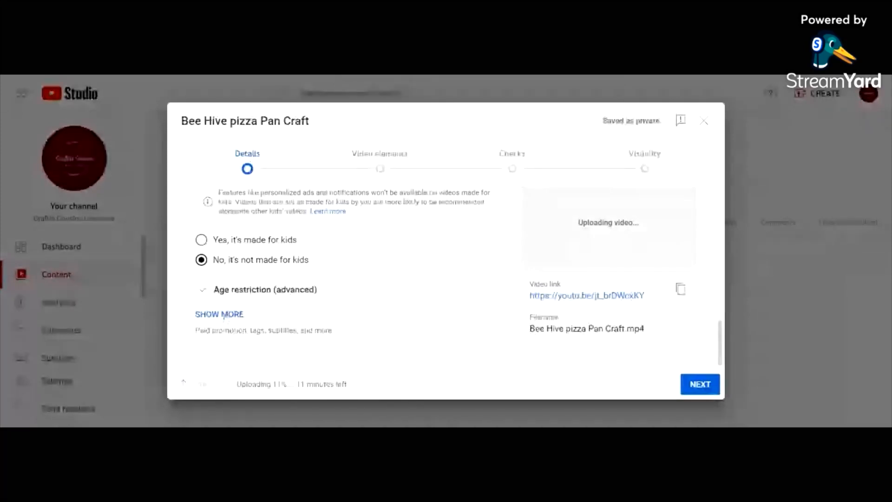
click(223, 315)
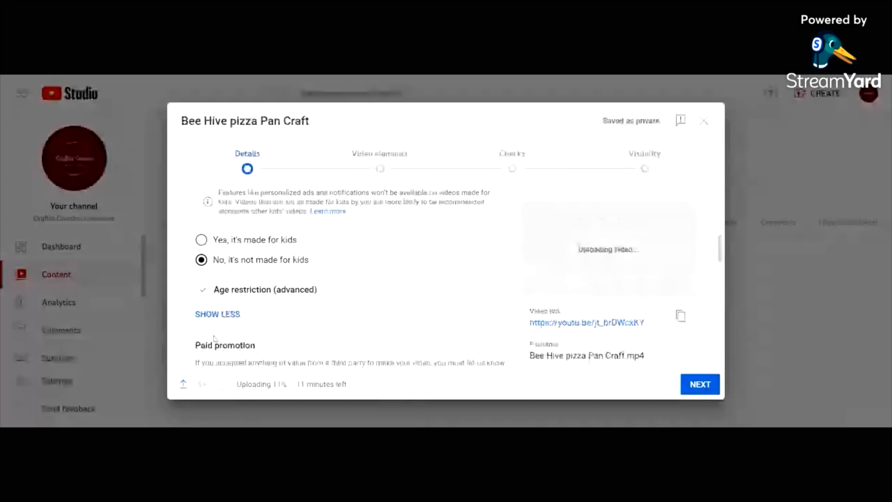
scroll(214, 338, down, 4)
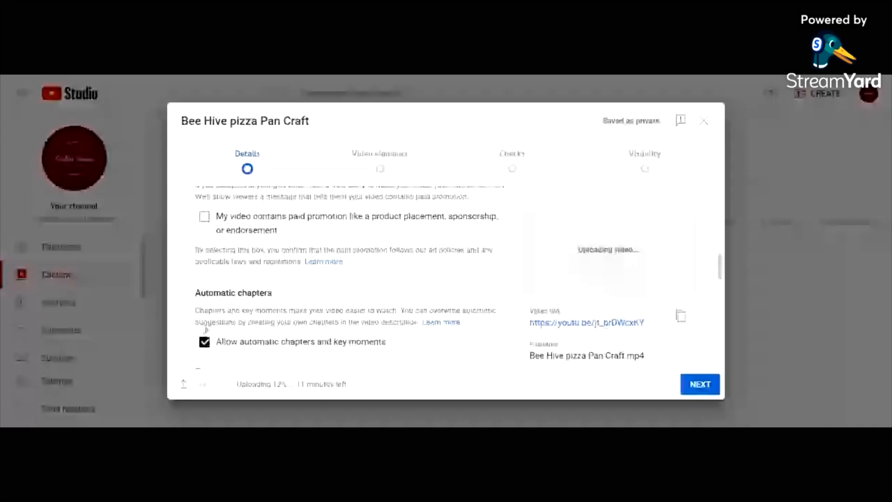
scroll(206, 330, up, 2)
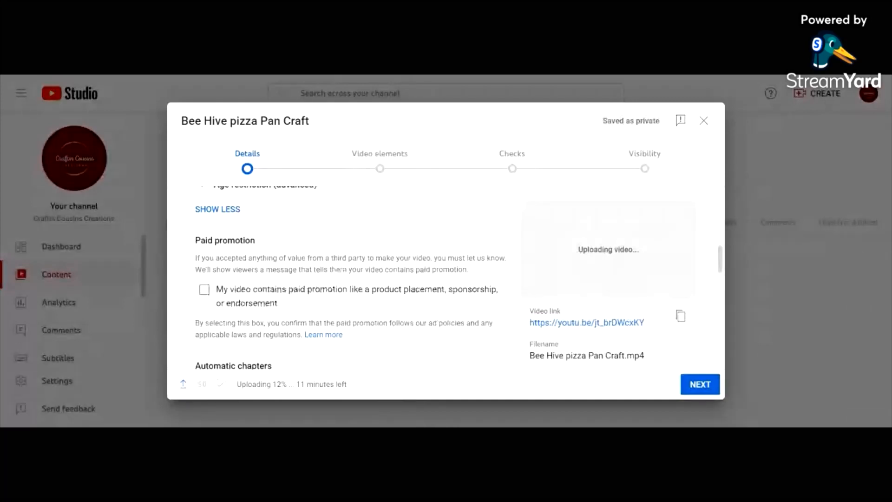
scroll(353, 329, down, 3)
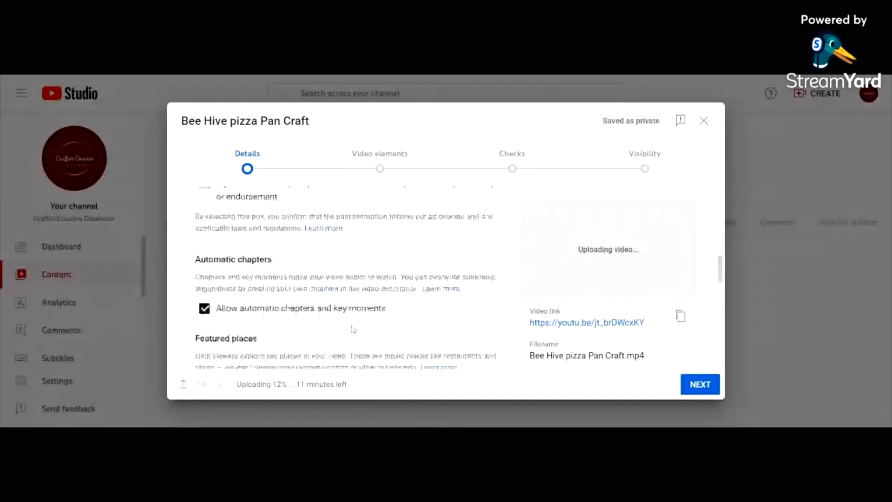
scroll(353, 329, up, 1)
scroll(259, 302, down, 3)
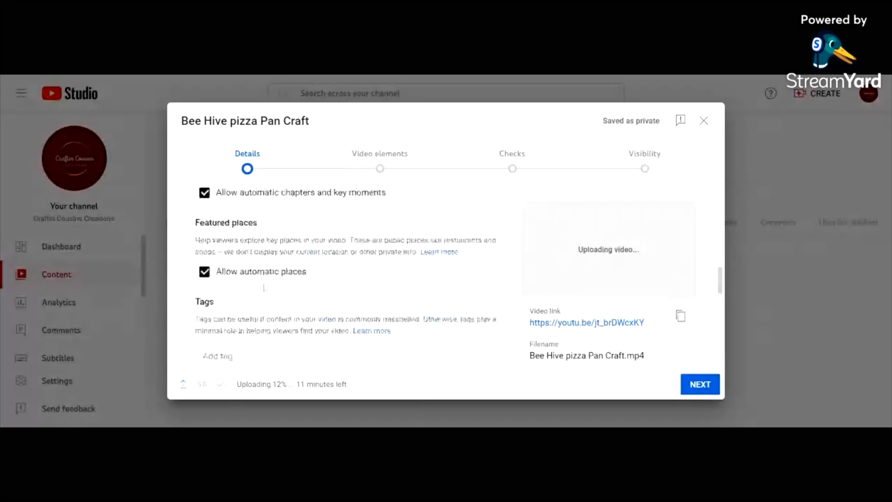
scroll(263, 287, down, 2)
double_click(232, 208)
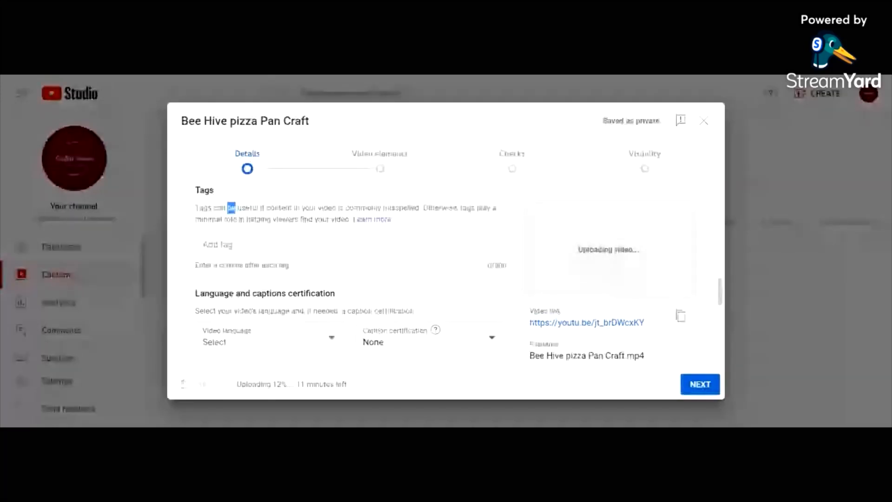
Add the tags "Dollar Tree Crafts", "Bee Craft", "Bee Hive Craft" and "honey dipper craft" to the video.
click(351, 244)
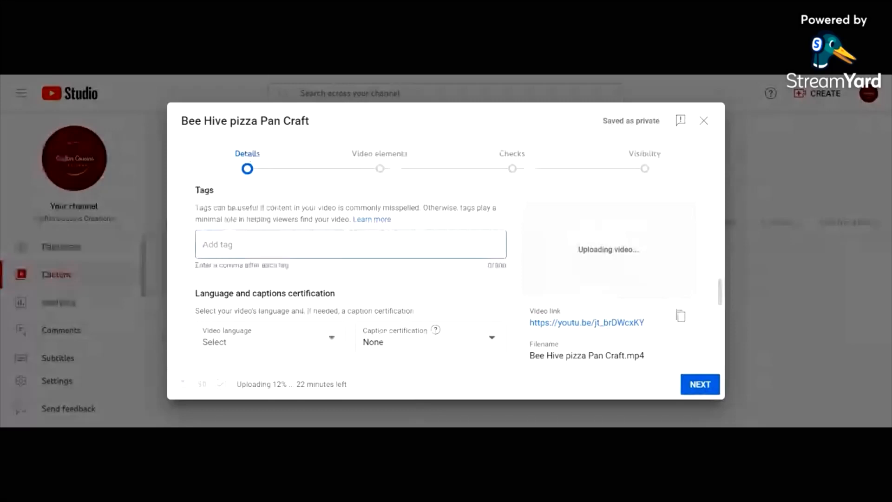
text(Dollar Tree Crafts,Bee Craft,Bee Hive Craft)
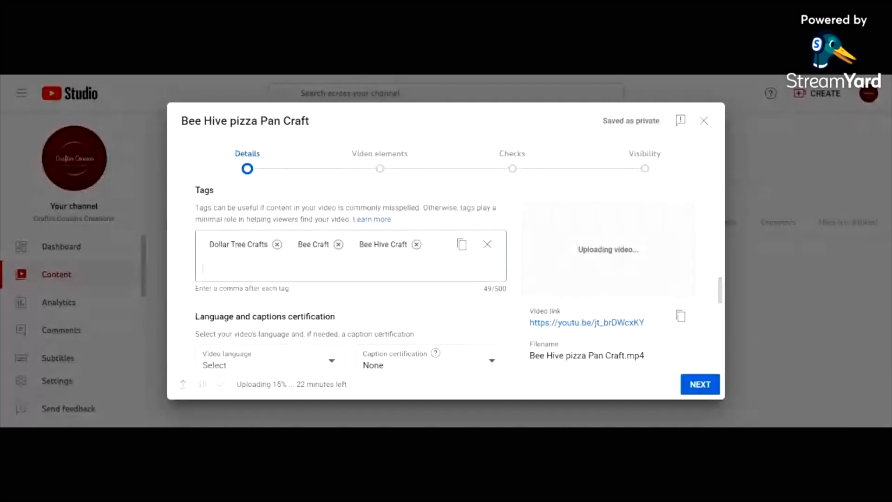
text(honey dipper craft)
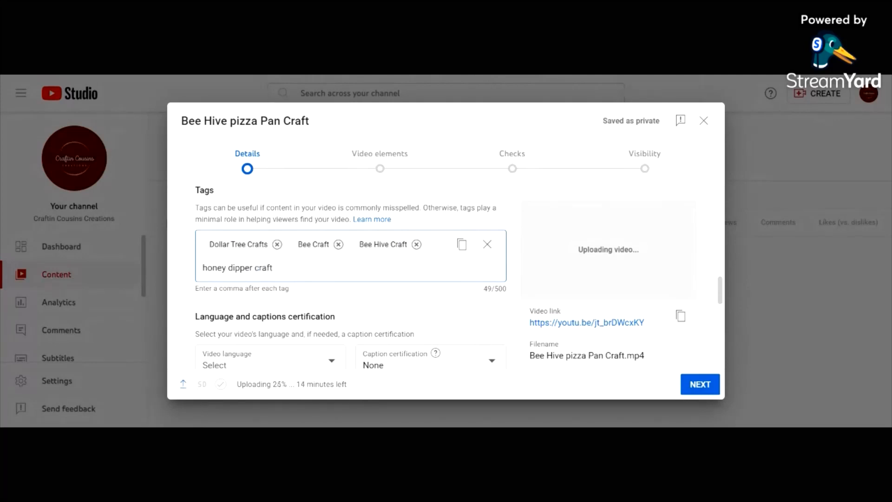
text(,)
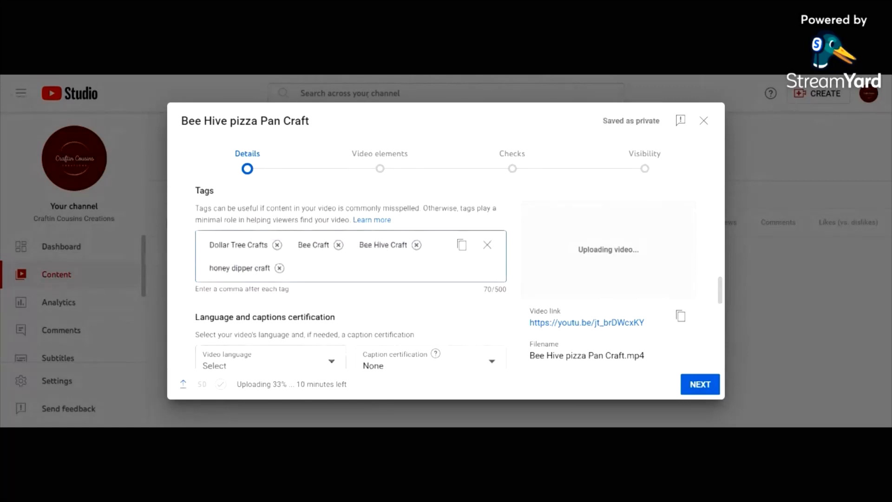
Set the video's recording date to Jun 15, 2023.
scroll(316, 341, down, 1)
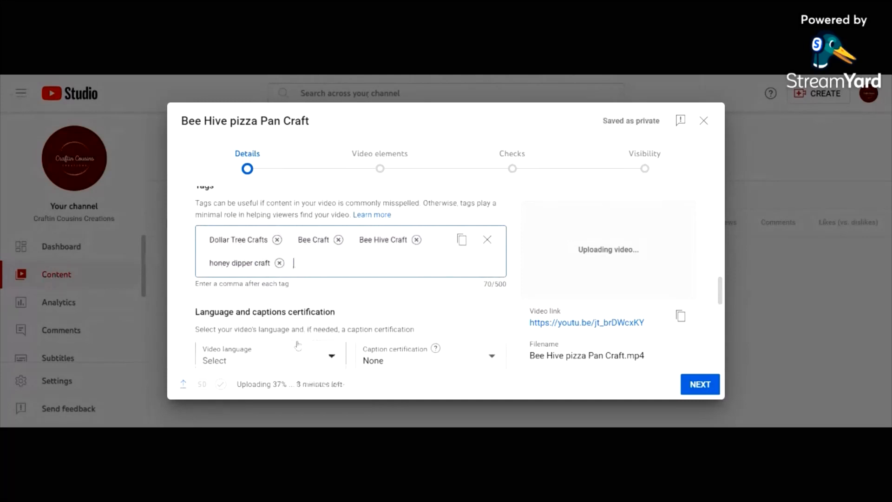
scroll(320, 342, down, 3)
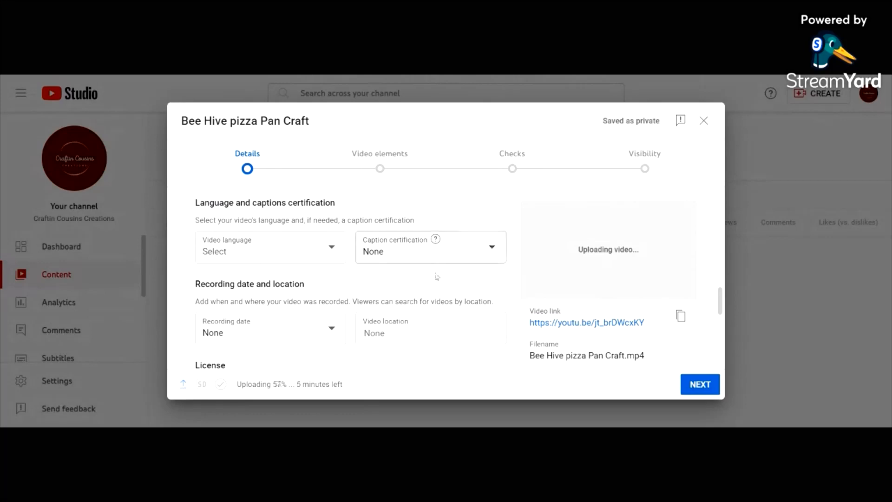
scroll(303, 319, down, 1)
scroll(313, 279, down, 1)
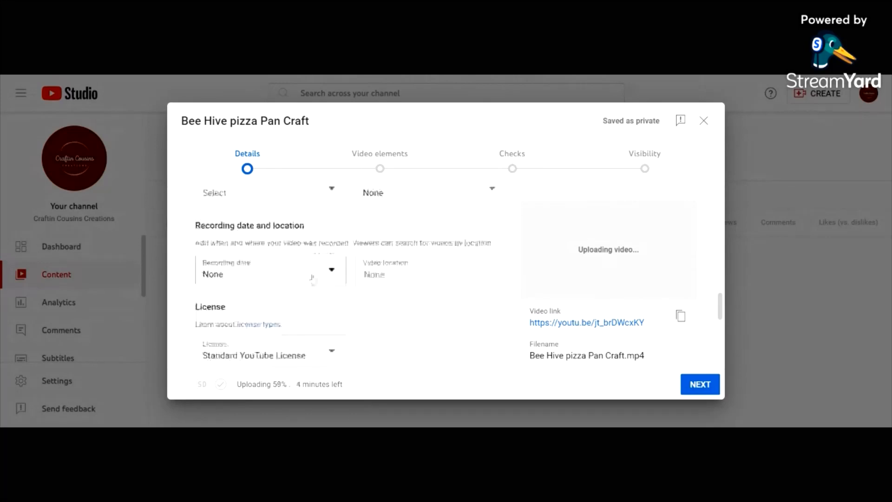
click(311, 277)
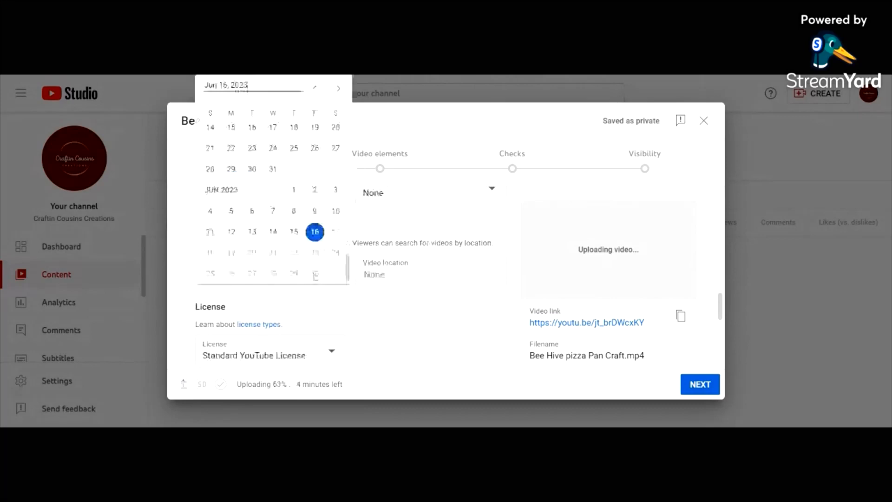
click(294, 232)
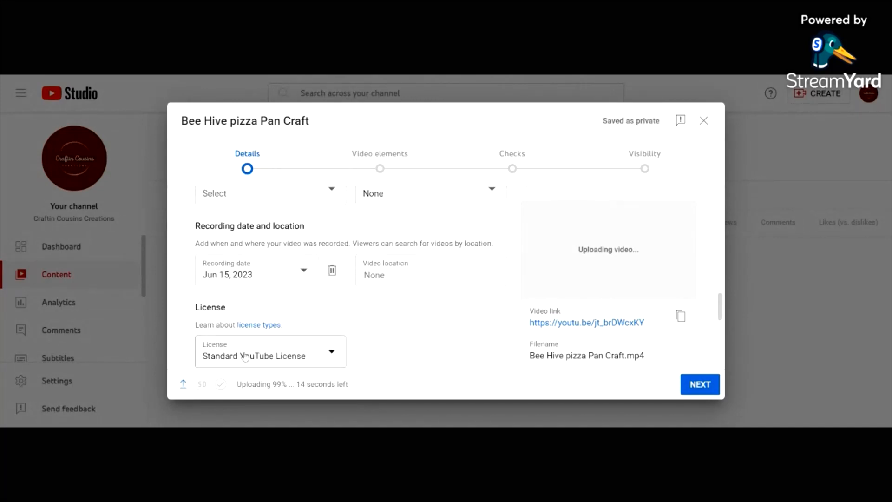
Review the license choices, embedding and notification settings, and the Shorts remixing options of the video.
scroll(245, 356, down, 2)
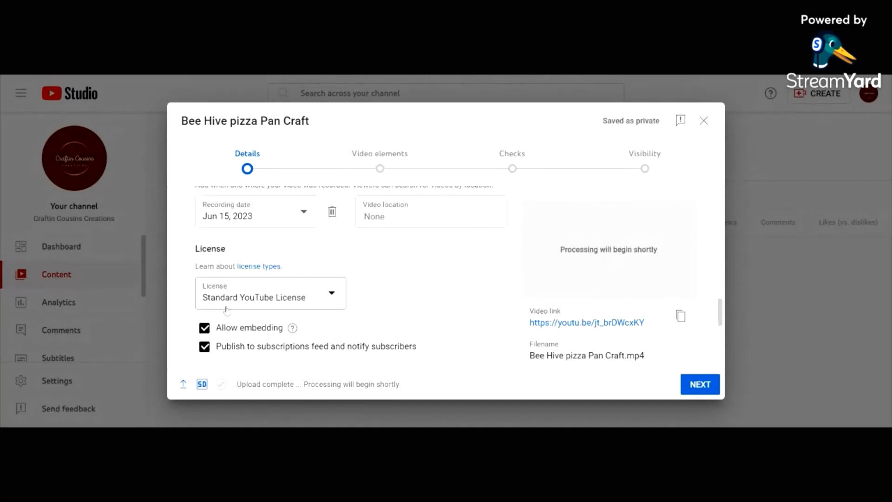
click(278, 302)
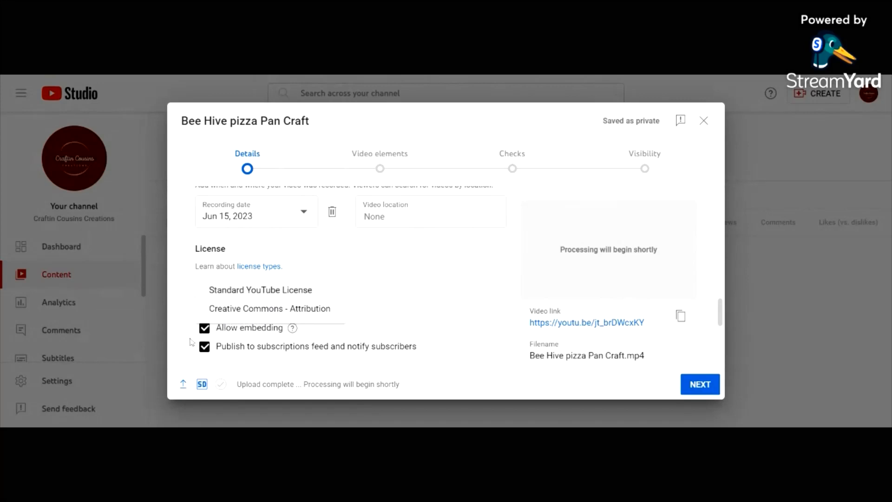
click(362, 280)
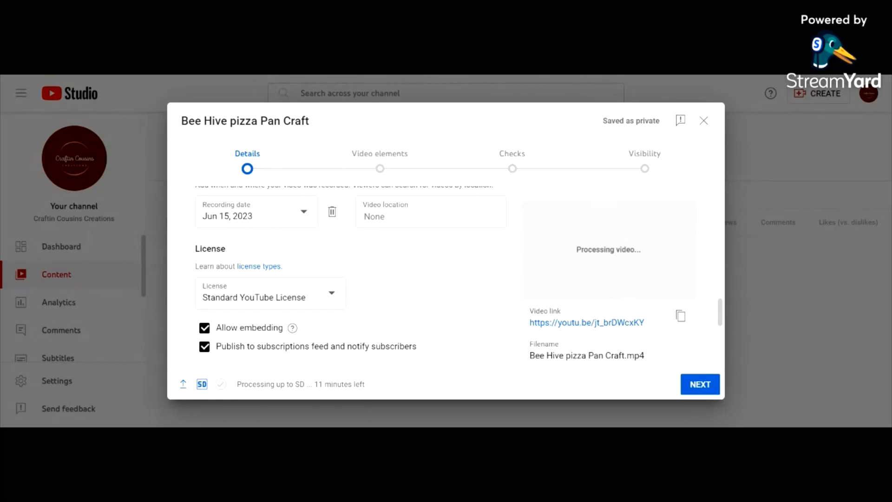
scroll(326, 325, down, 4)
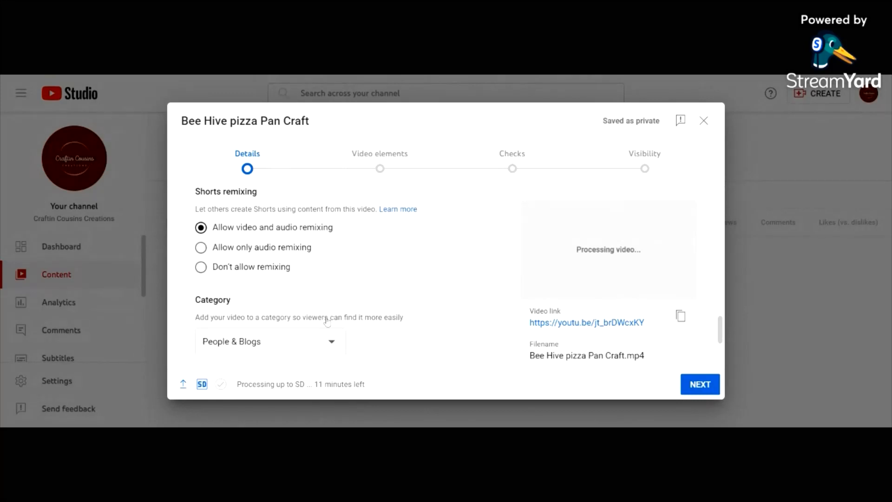
scroll(329, 335, up, 1)
scroll(327, 346, down, 1)
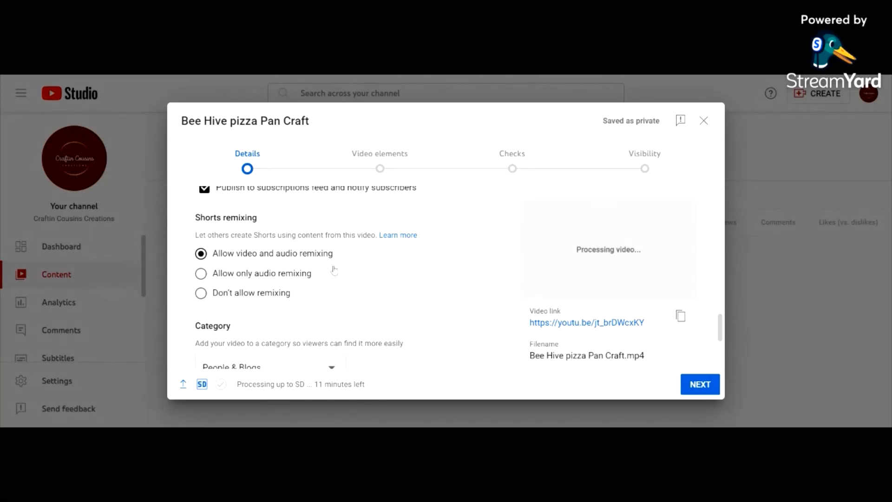
scroll(330, 278, down, 3)
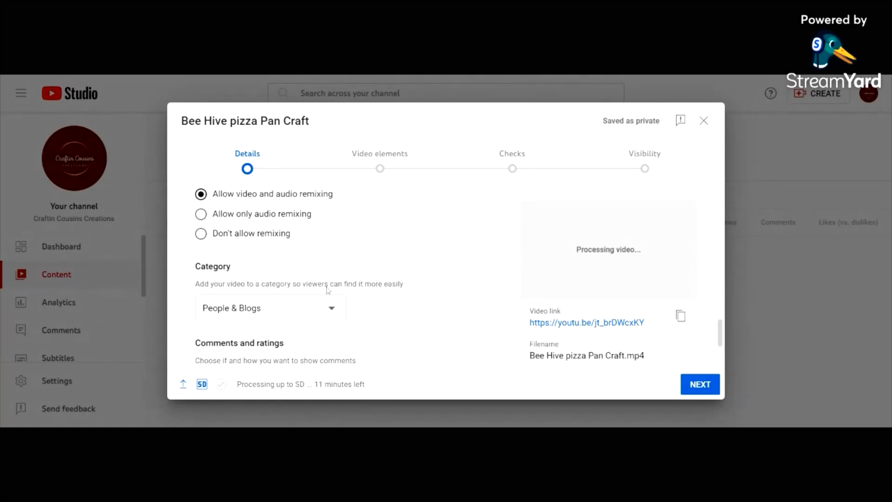
Examine the list of available video categories without choosing a different one.
click(236, 307)
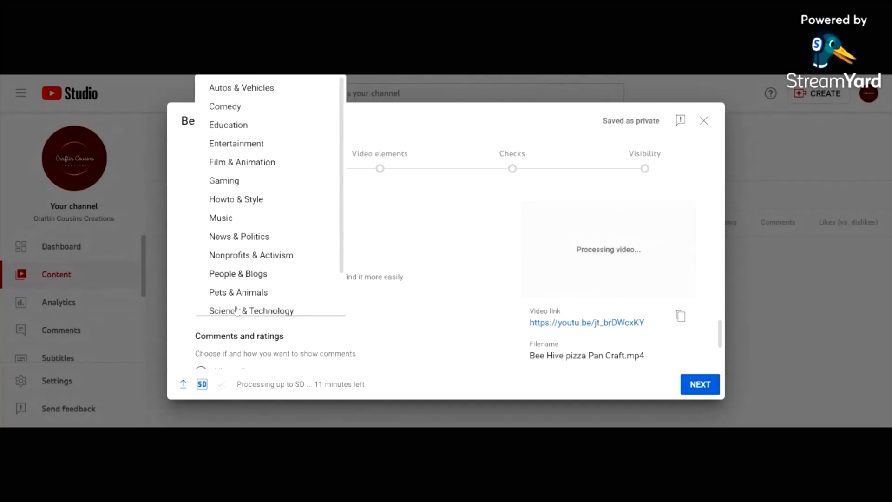
scroll(240, 289, down, 1)
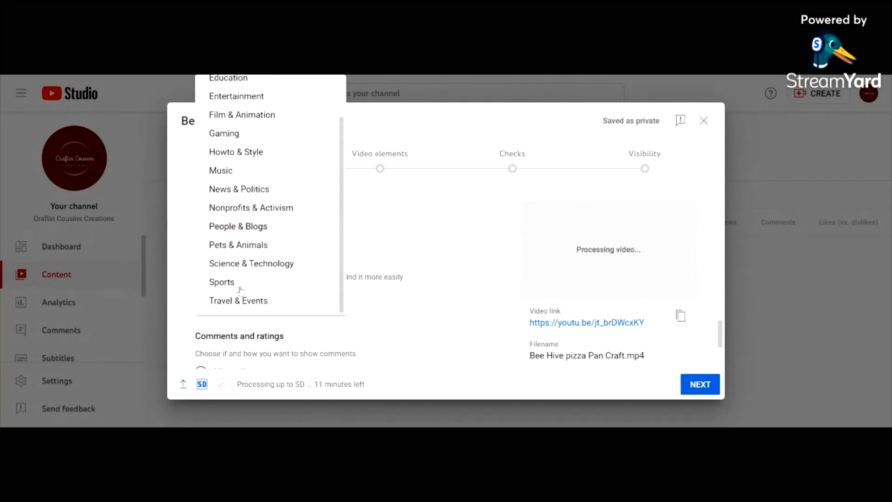
scroll(241, 290, up, 1)
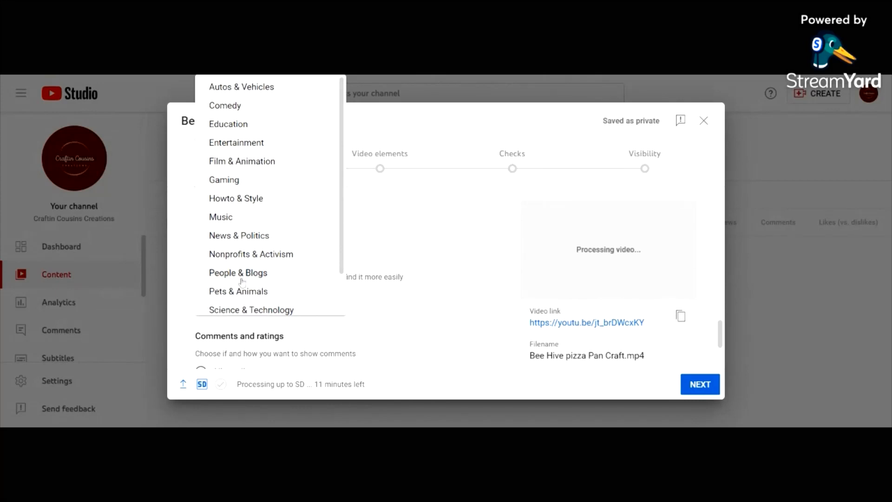
scroll(241, 281, down, 1)
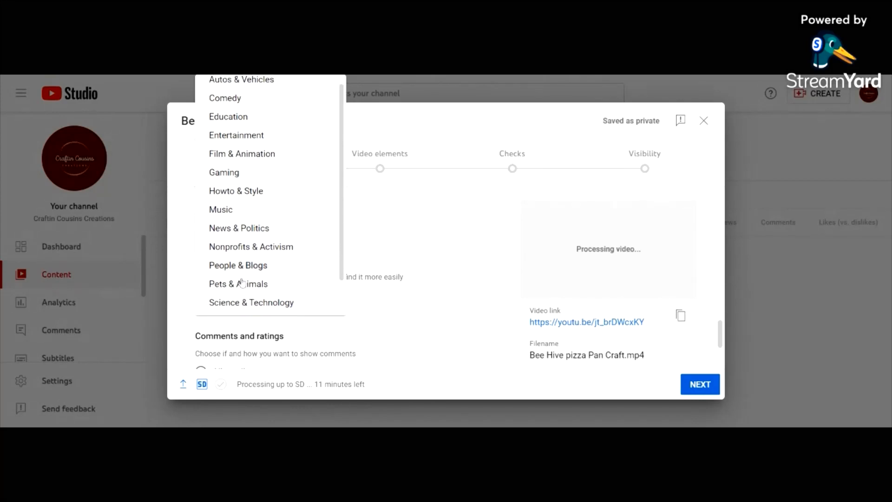
scroll(241, 282, down, 1)
scroll(242, 281, down, 1)
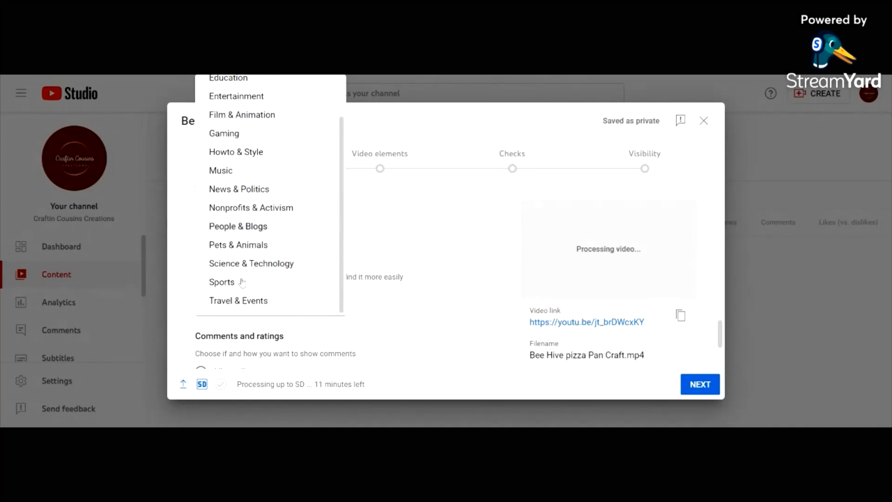
scroll(242, 282, up, 2)
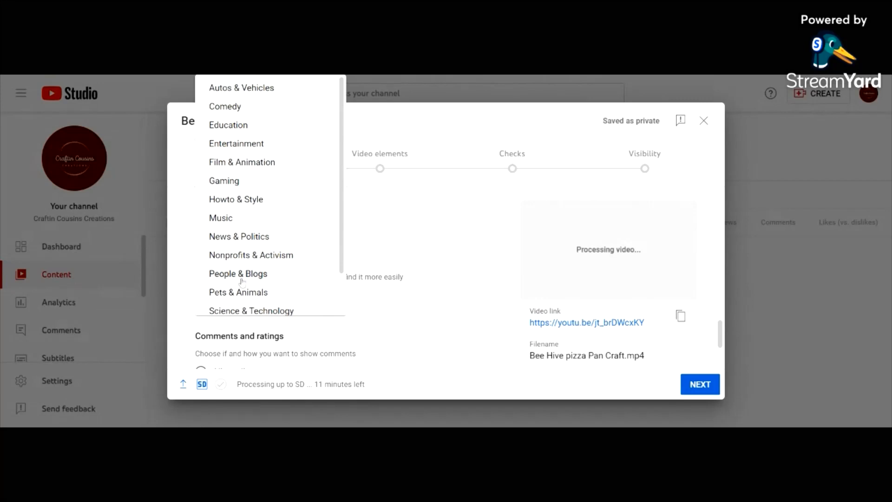
scroll(241, 281, down, 1)
scroll(241, 281, up, 1)
scroll(242, 282, down, 3)
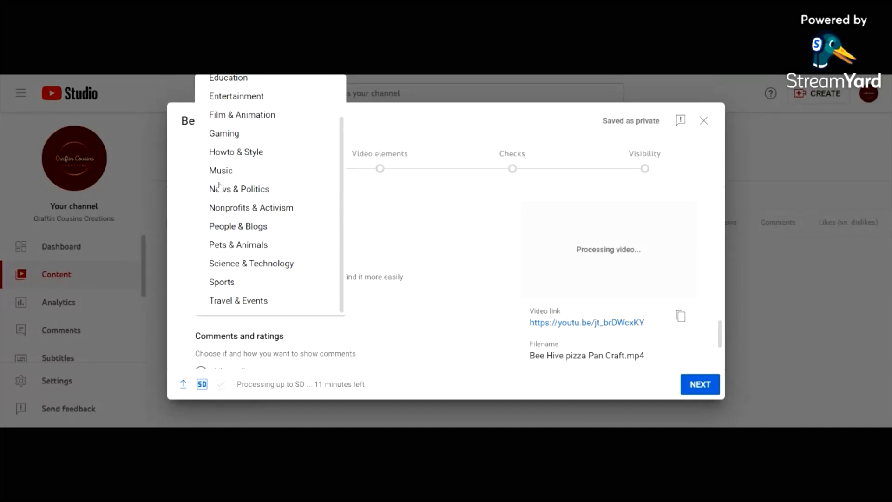
click(390, 250)
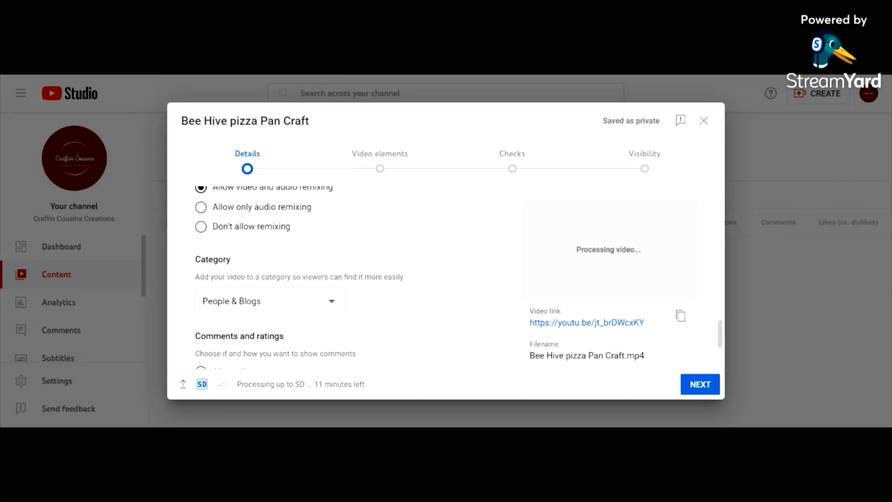
Review the comments and ratings settings and choose Top as the comment sort order.
scroll(353, 311, down, 3)
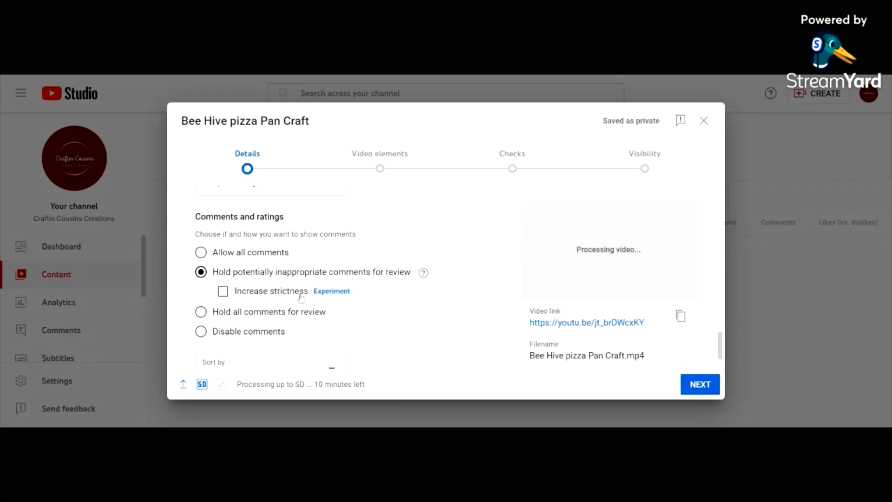
scroll(279, 308, down, 1)
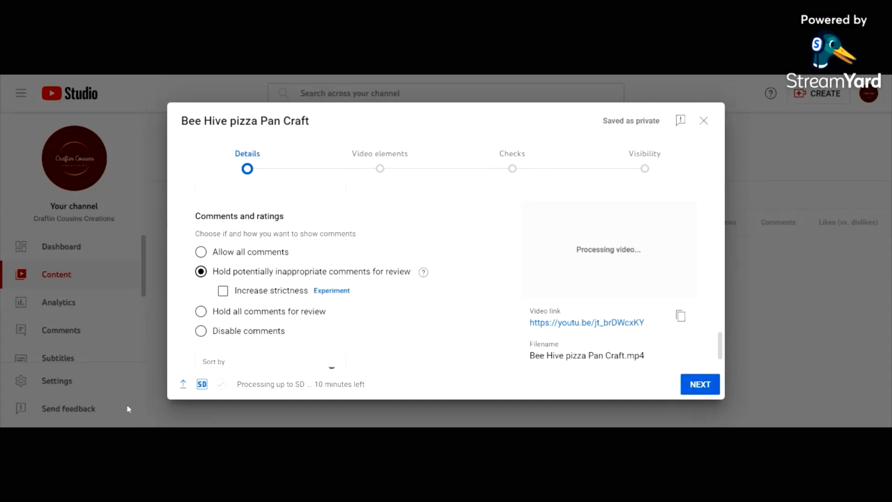
scroll(199, 367, down, 1)
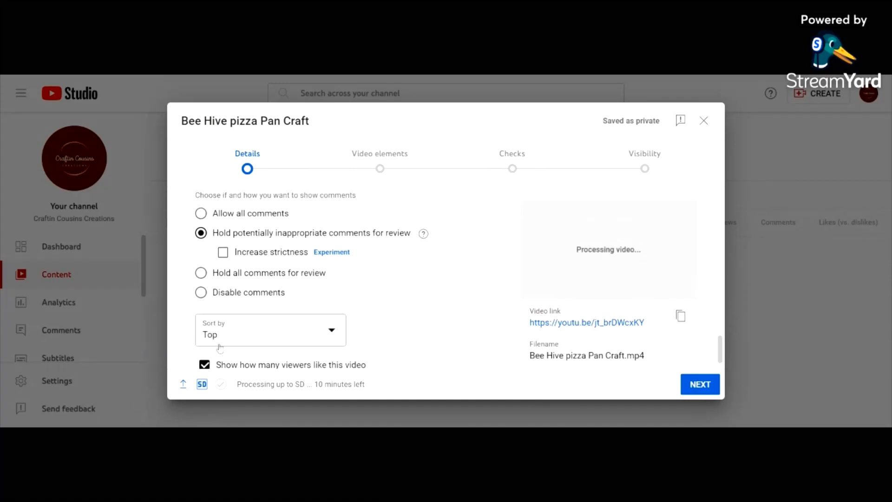
click(219, 331)
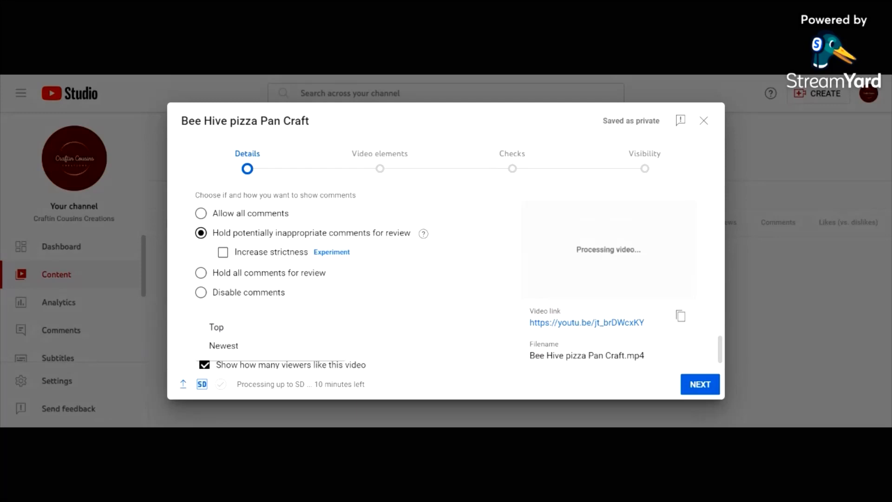
click(223, 333)
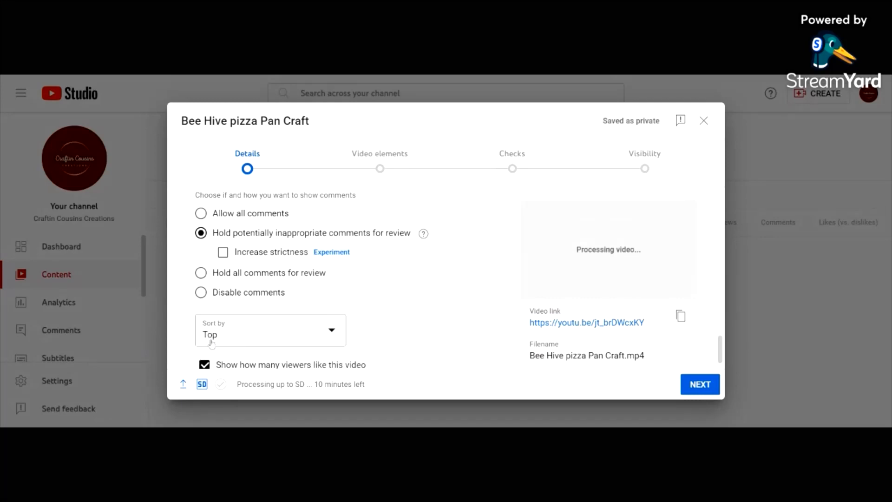
scroll(209, 344, down, 1)
scroll(236, 346, down, 1)
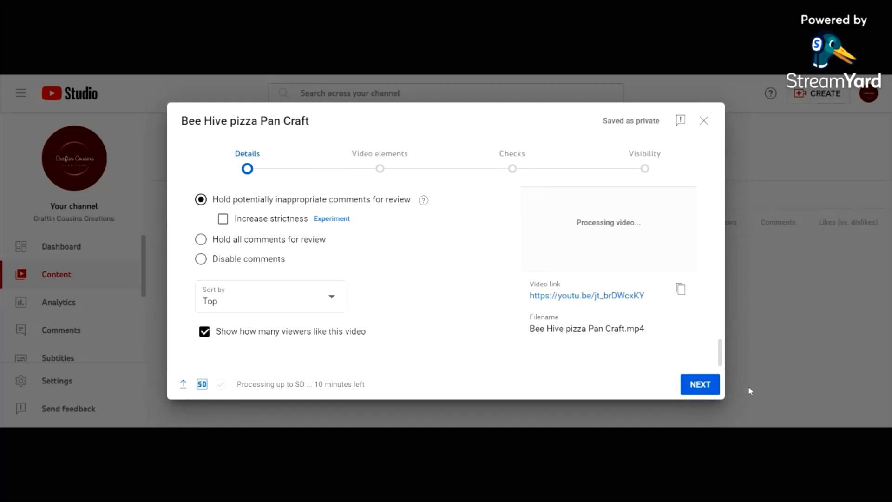
Start adding an end screen in the Video elements stage and examine the available end screen layout templates.
click(703, 393)
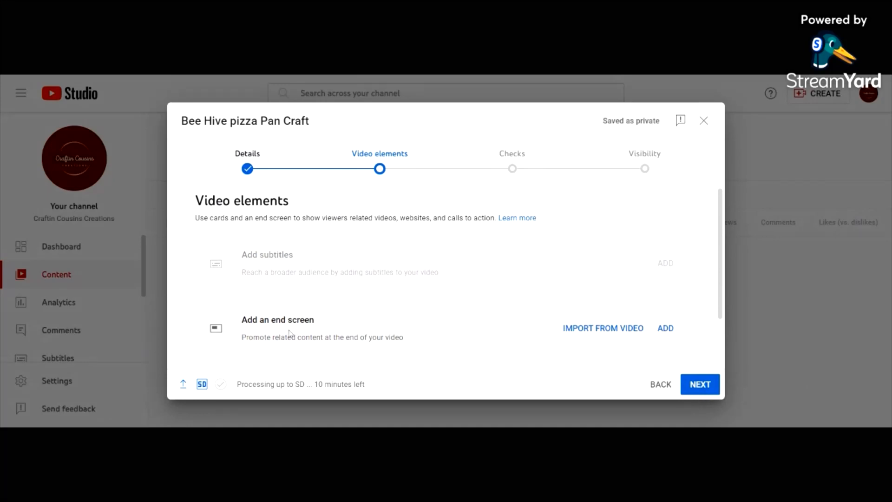
click(666, 329)
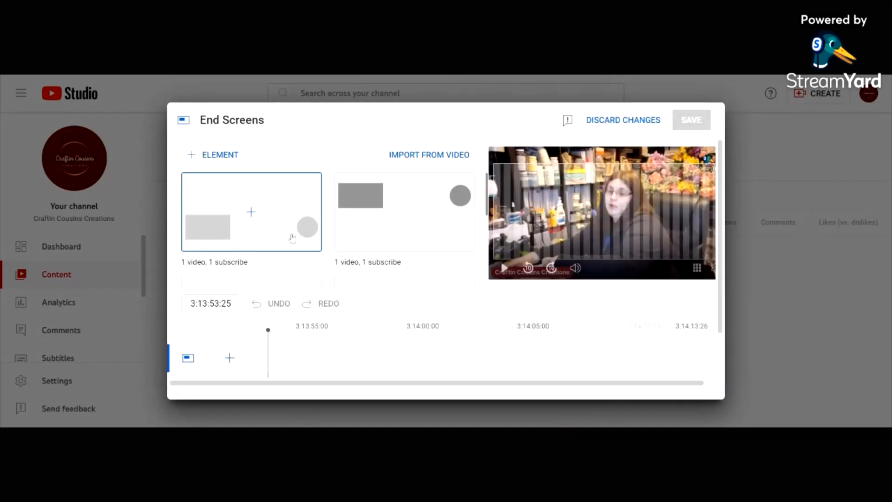
scroll(265, 238, down, 4)
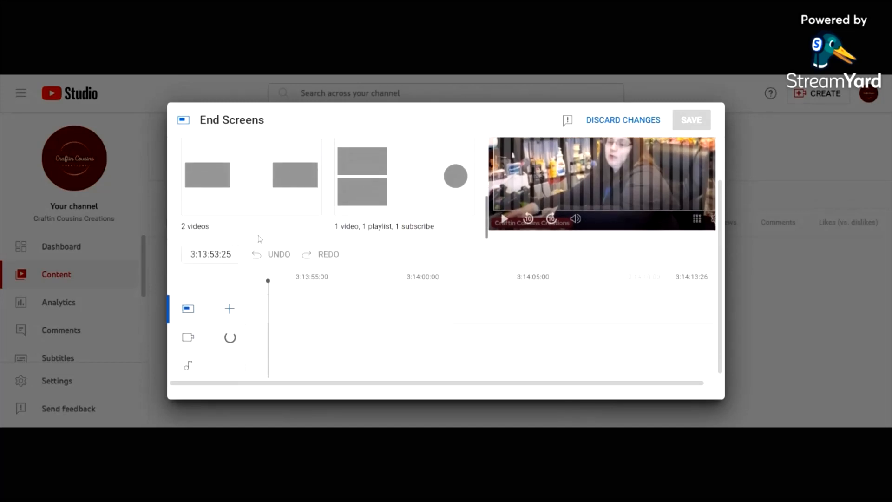
scroll(259, 238, up, 2)
scroll(228, 239, down, 2)
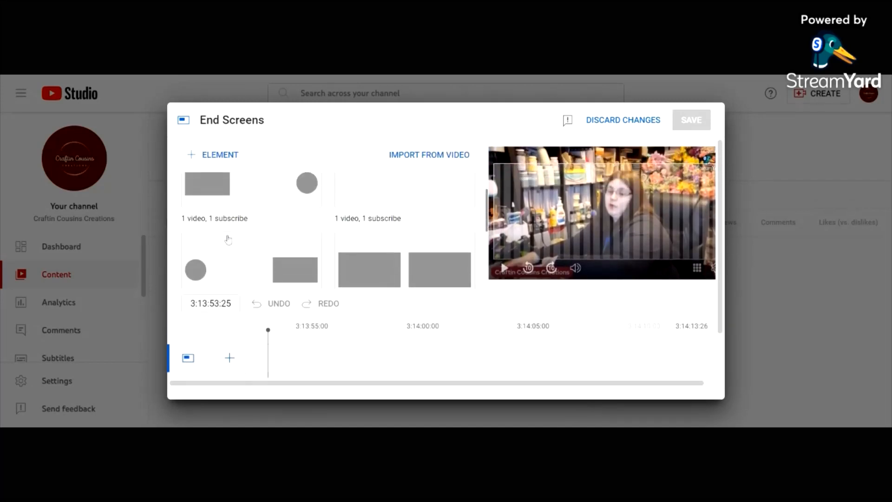
scroll(228, 240, up, 1)
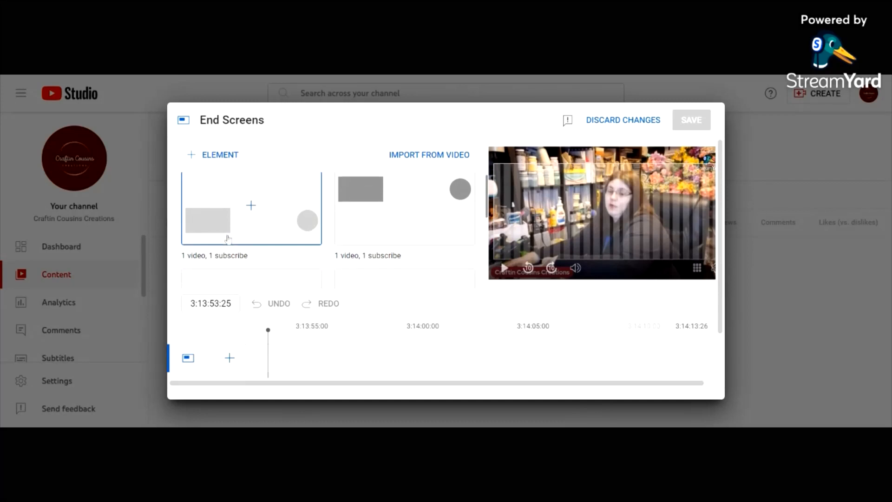
scroll(213, 192, down, 1)
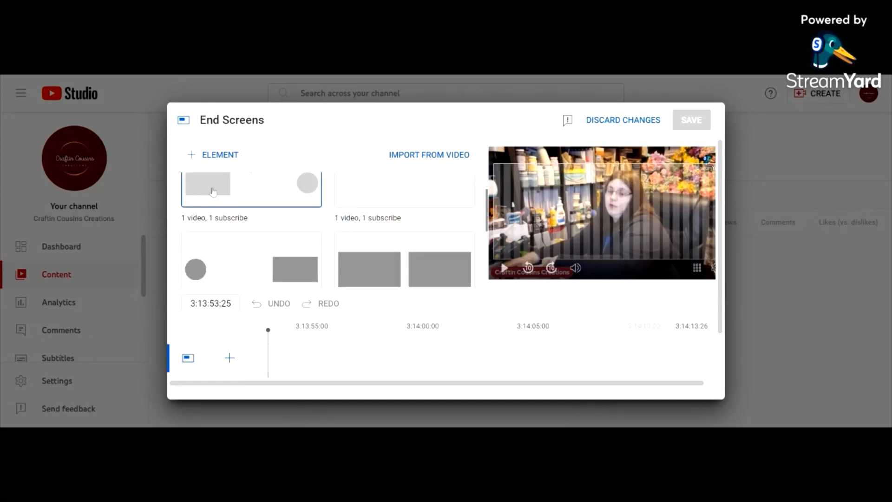
scroll(212, 204, up, 1)
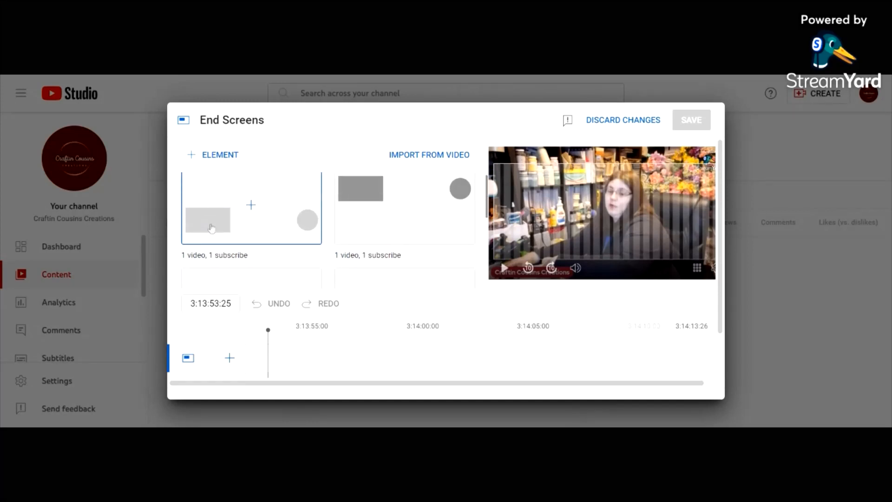
scroll(212, 227, down, 1)
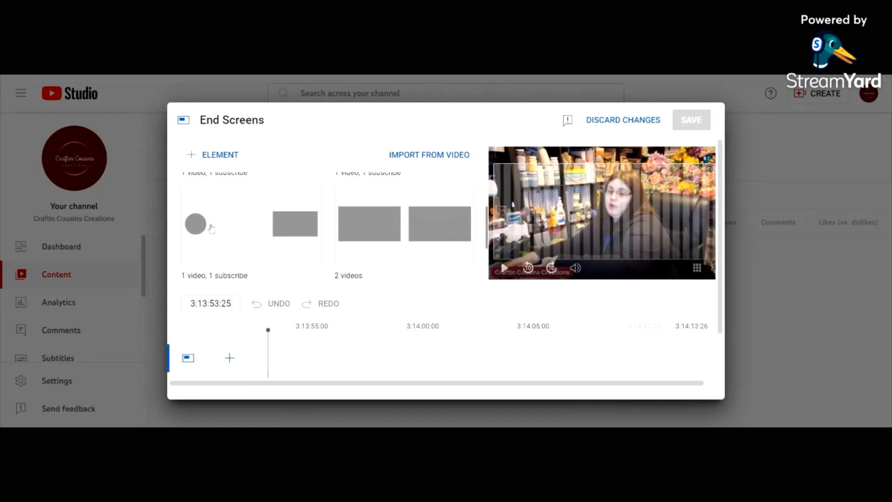
scroll(212, 228, down, 2)
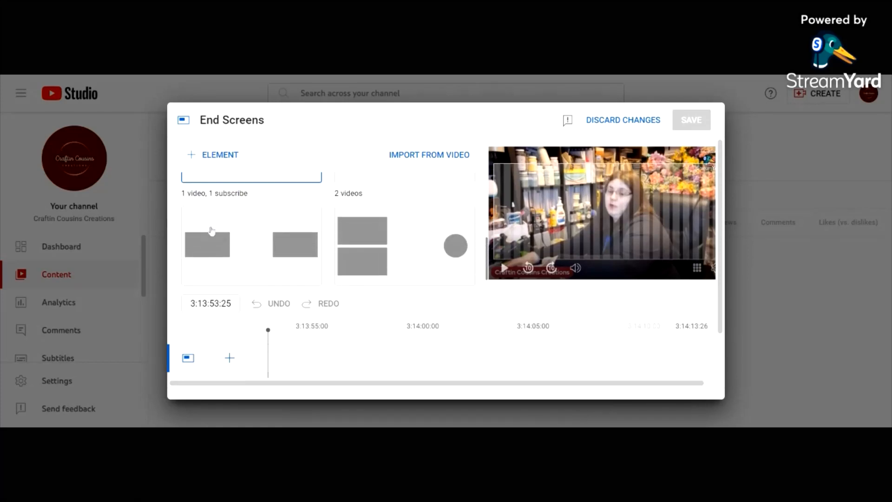
scroll(212, 231, down, 1)
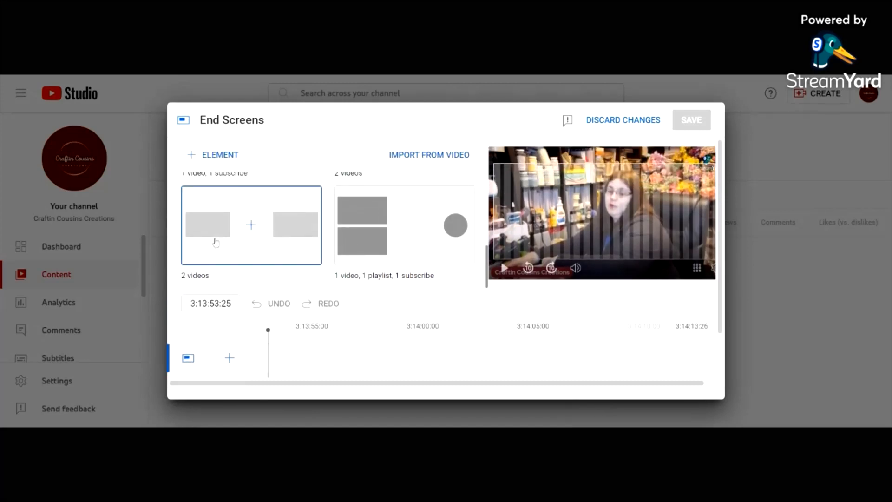
Compare the remaining end screen templates, including the two-video layouts and the one with a video, a playlist and a subscribe element.
scroll(345, 232, down, 2)
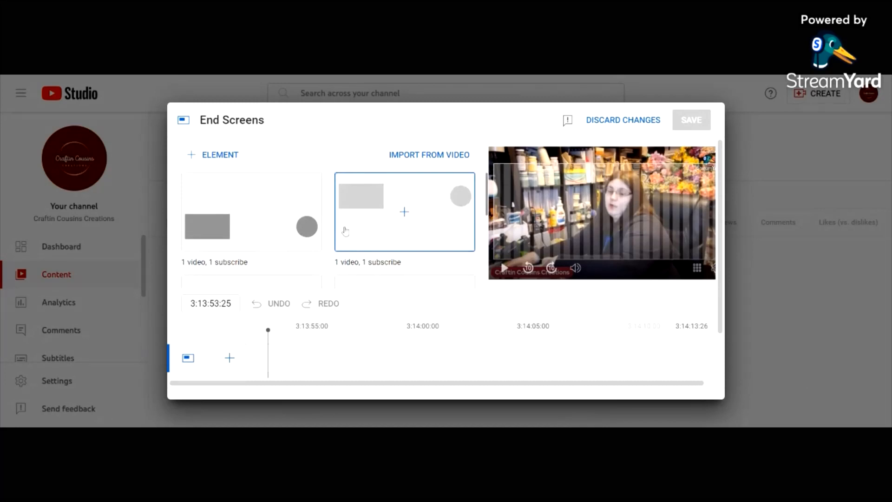
scroll(345, 231, down, 5)
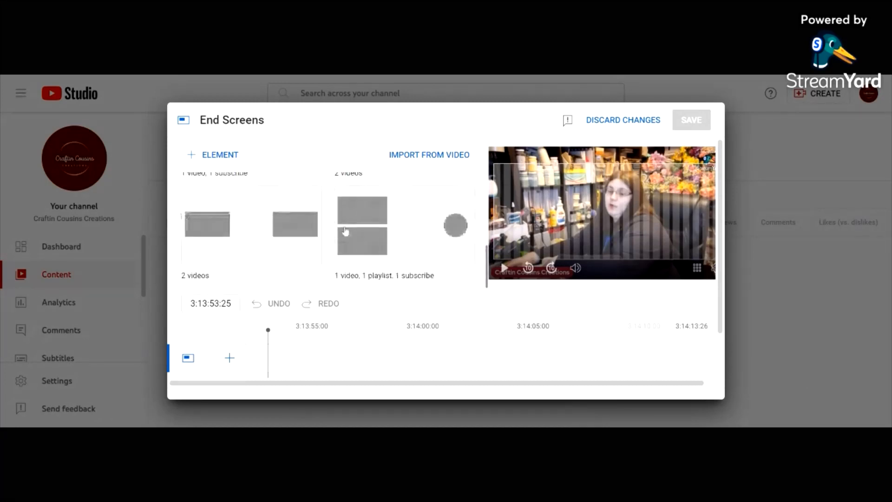
scroll(345, 237, down, 3)
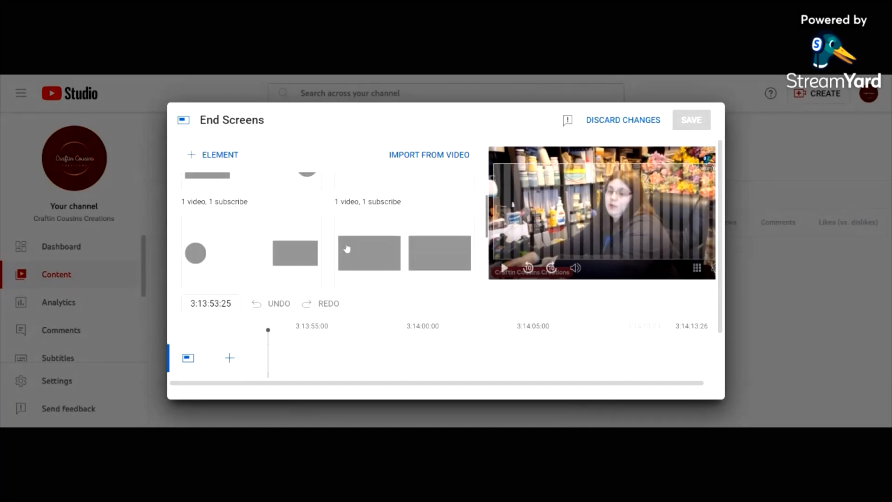
scroll(346, 248, down, 1)
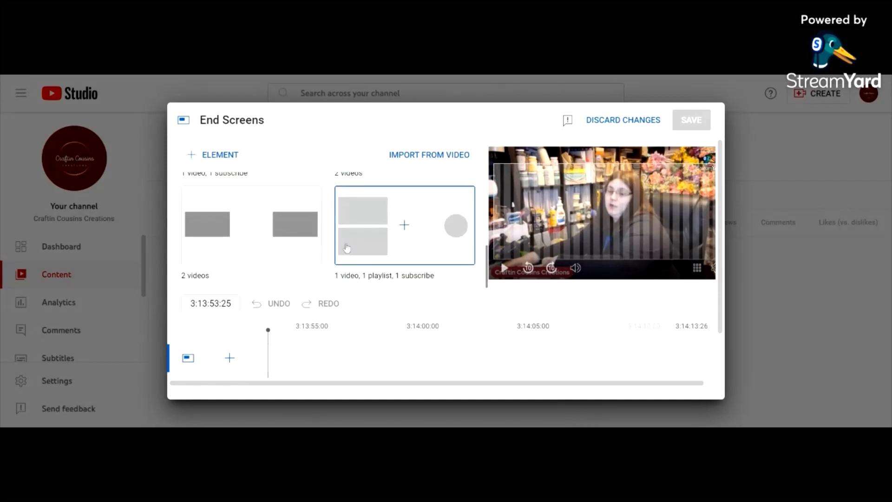
scroll(279, 259, down, 1)
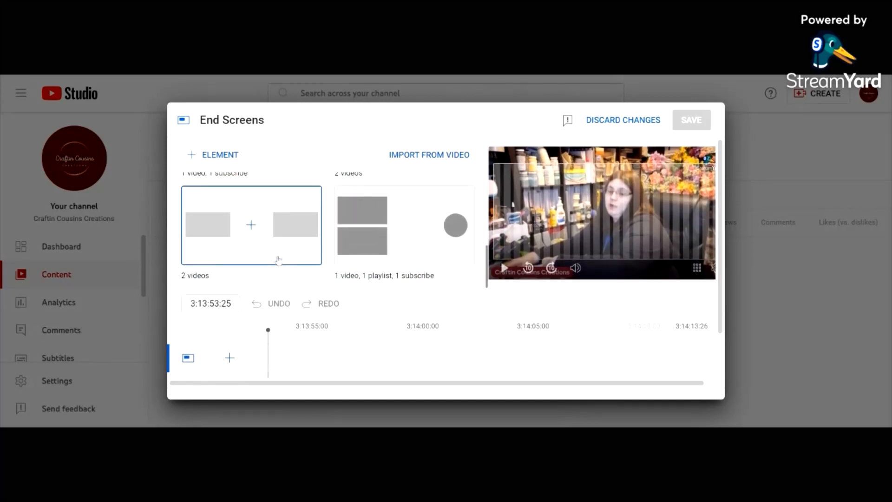
scroll(279, 251, up, 2)
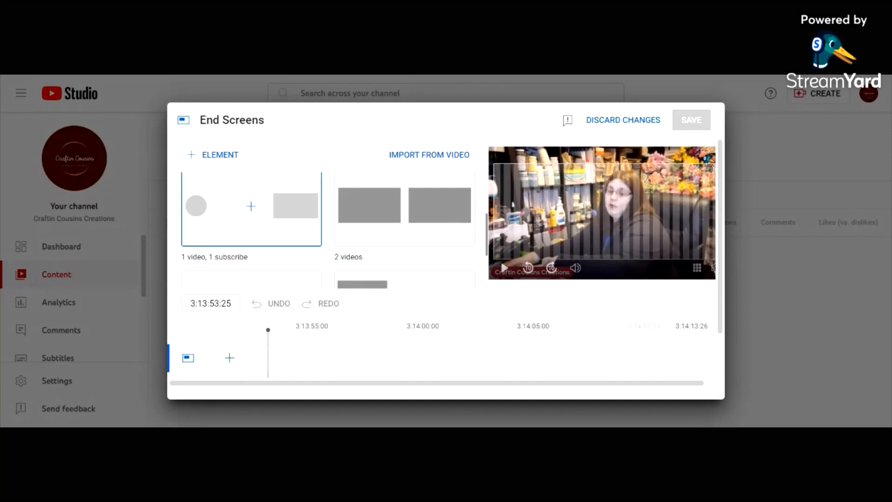
scroll(373, 210, down, 3)
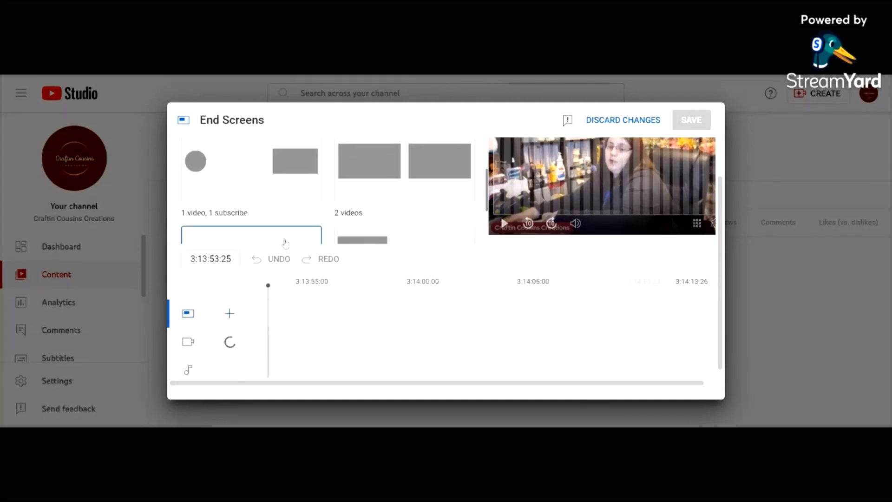
scroll(548, 312, up, 1)
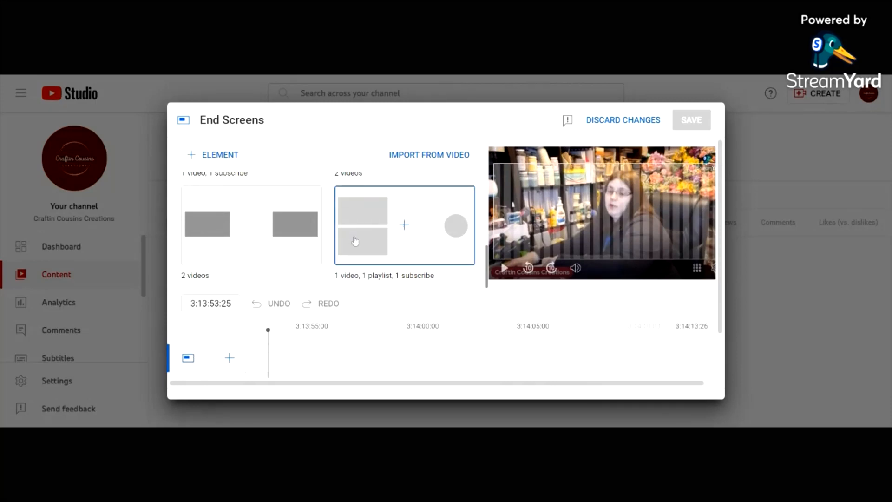
scroll(355, 241, up, 1)
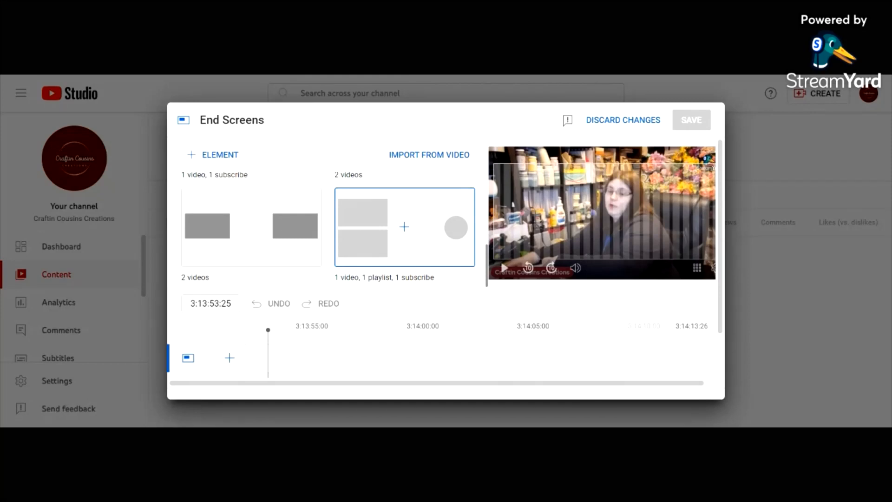
scroll(355, 240, down, 1)
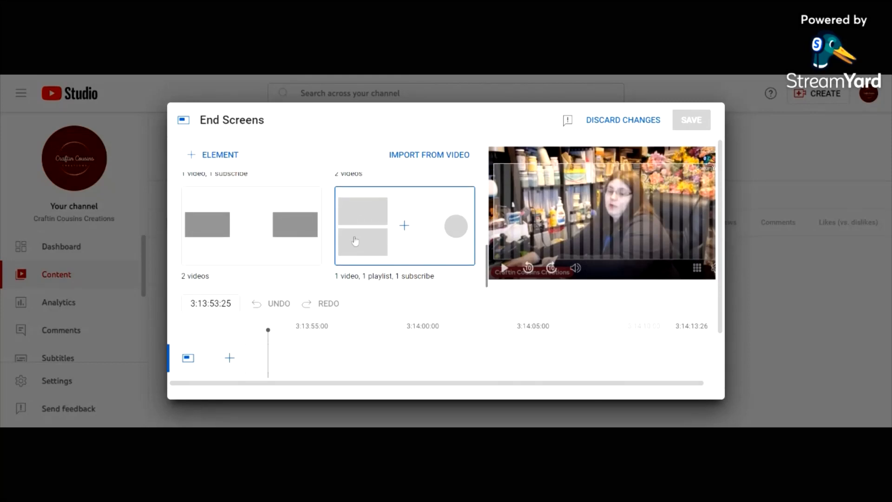
Apply the 1 video, 1 subscribe end screen template with the subscribe circle on the left and the video on the right.
scroll(265, 246, up, 3)
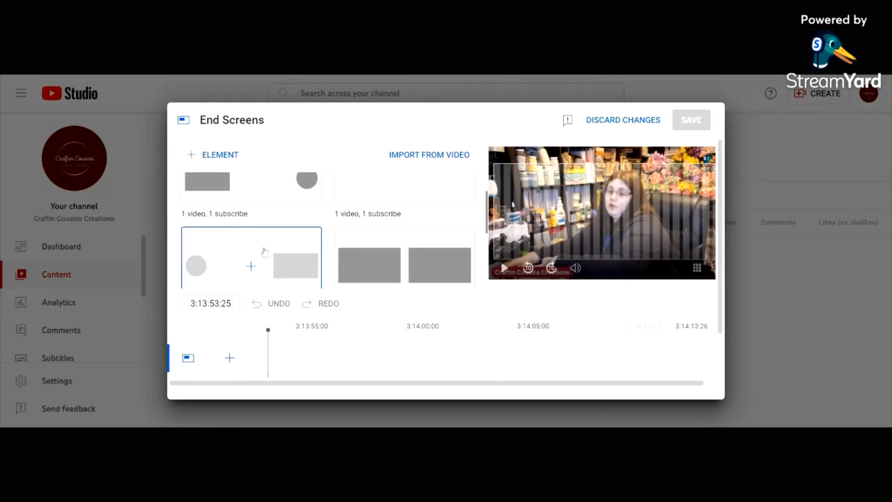
scroll(264, 257, down, 3)
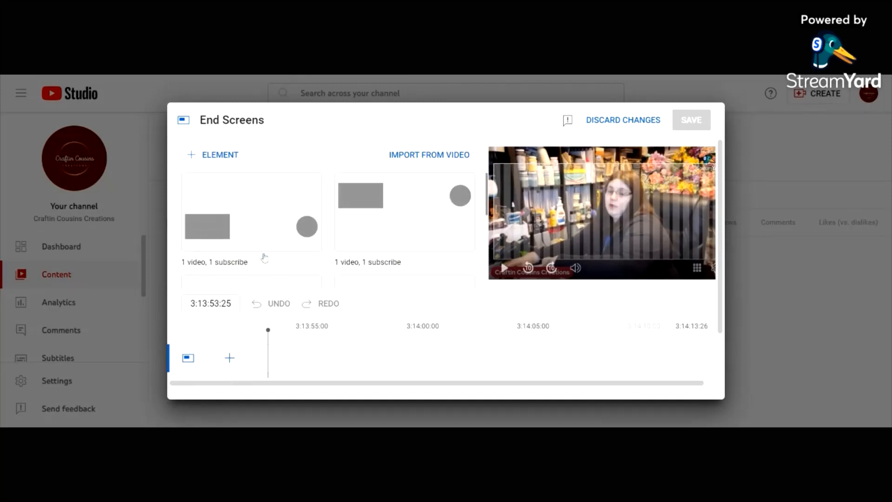
scroll(275, 260, down, 5)
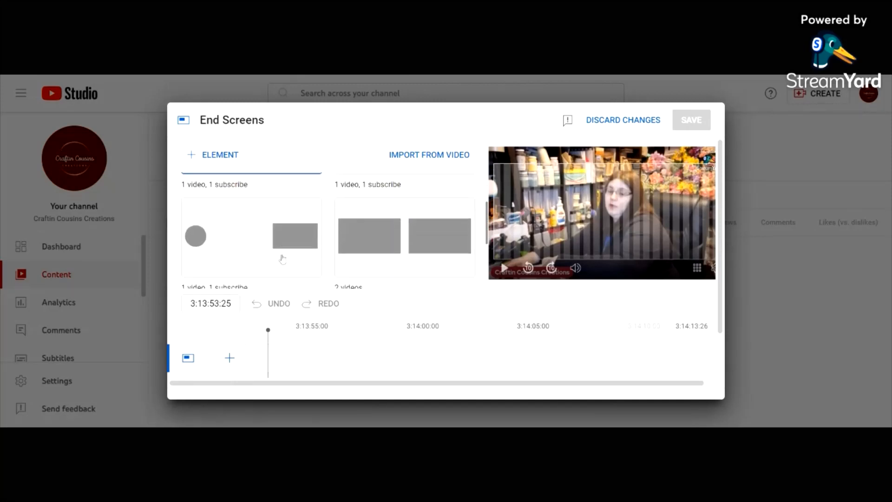
scroll(278, 256, down, 1)
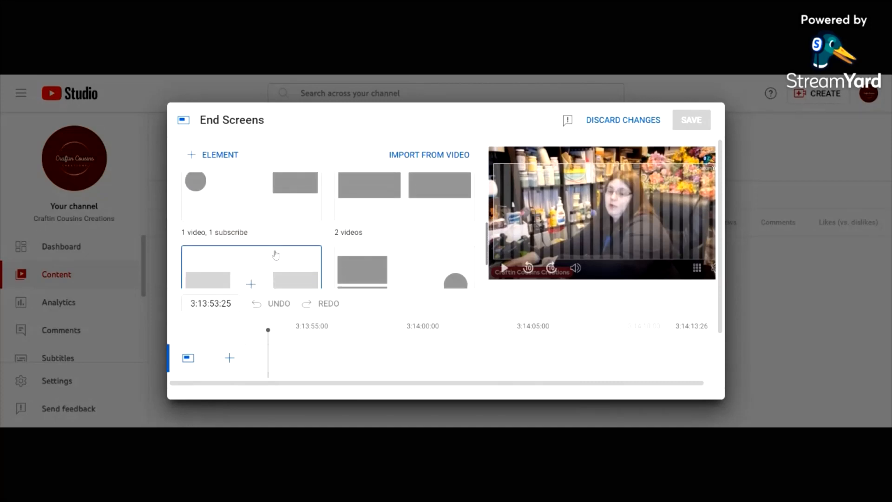
scroll(277, 257, up, 1)
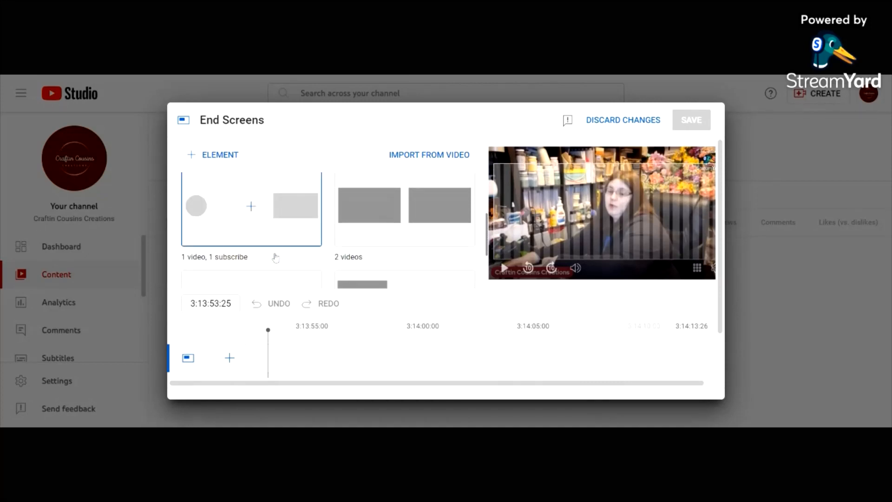
scroll(277, 258, up, 1)
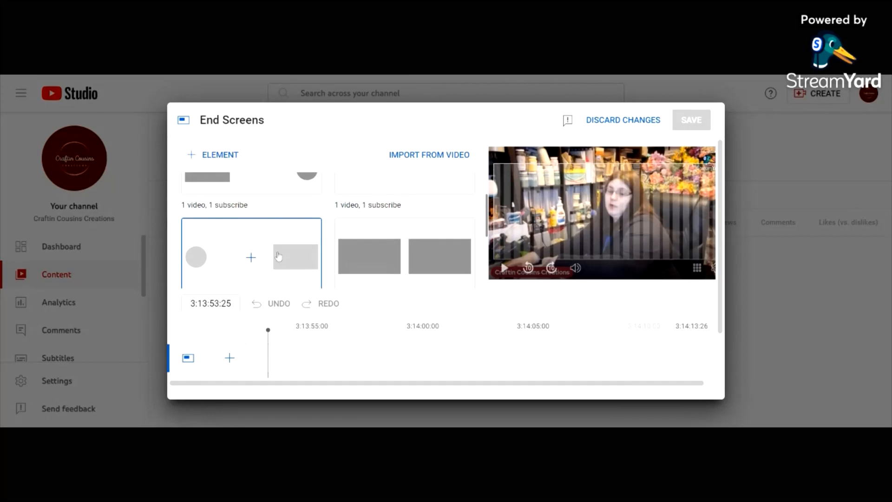
click(278, 255)
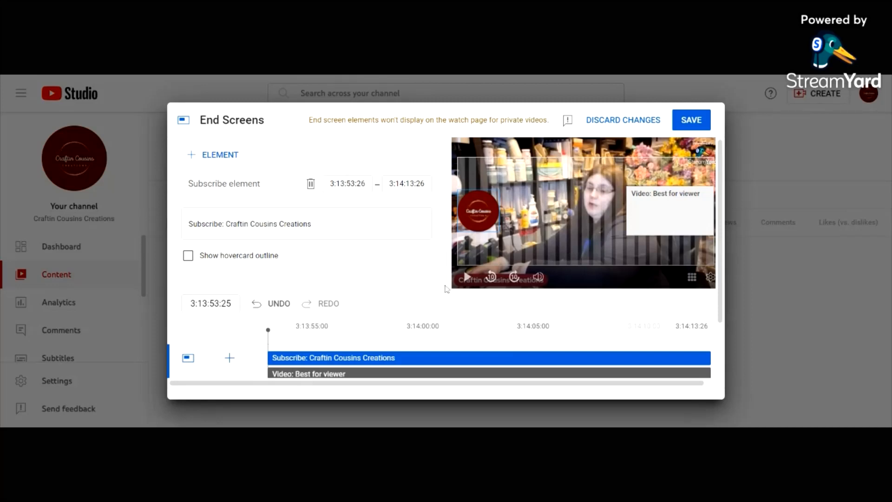
Play the video preview with the sound muted to check the end screen elements, and pause it.
click(467, 278)
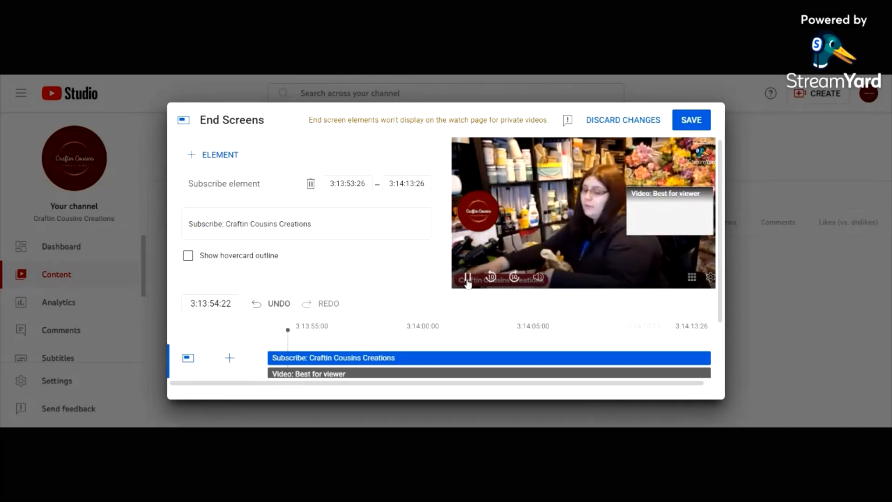
click(539, 283)
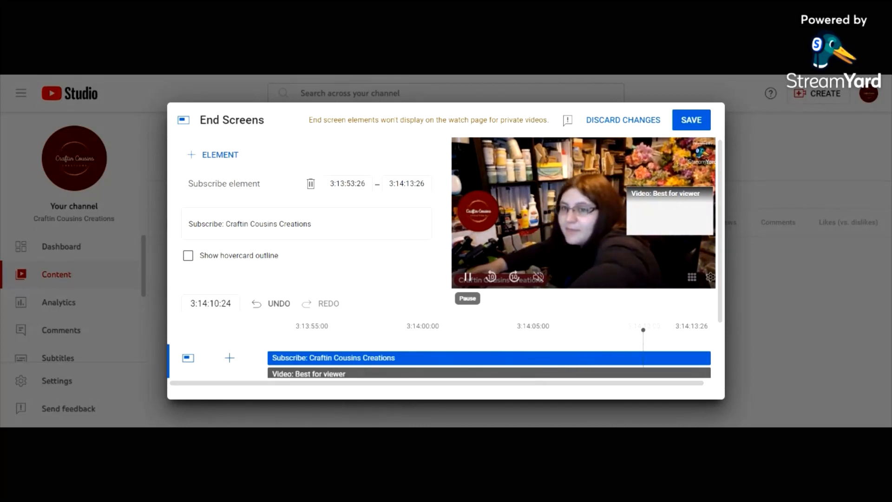
mouse_move(469, 216)
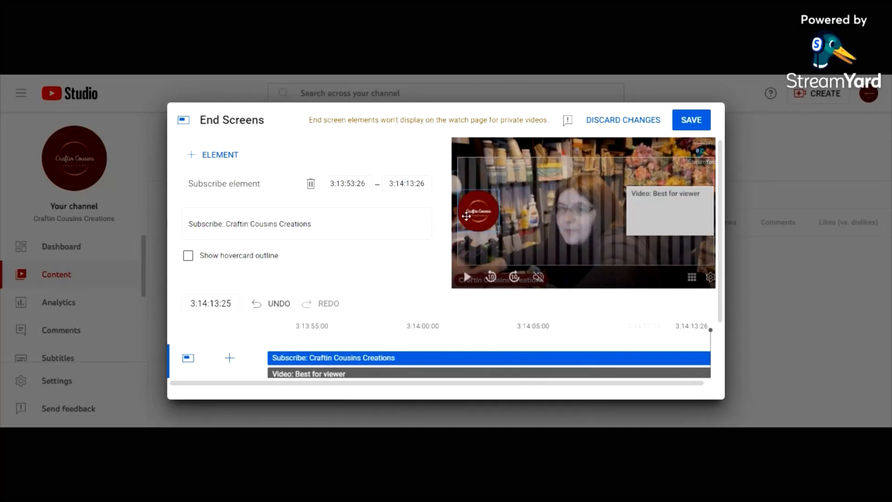
click(467, 278)
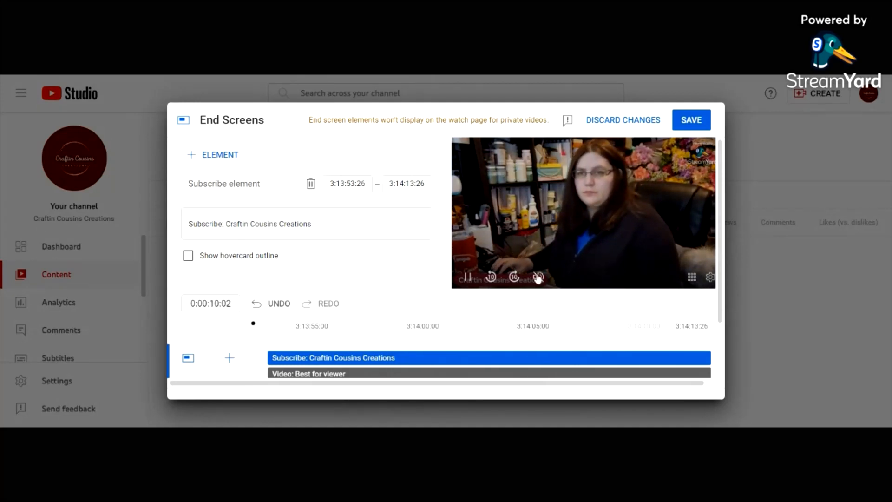
right_click(523, 230)
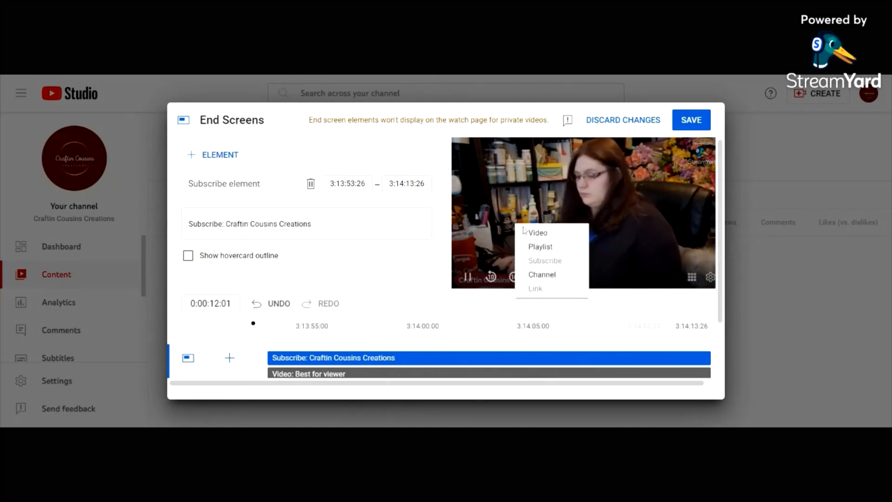
click(611, 230)
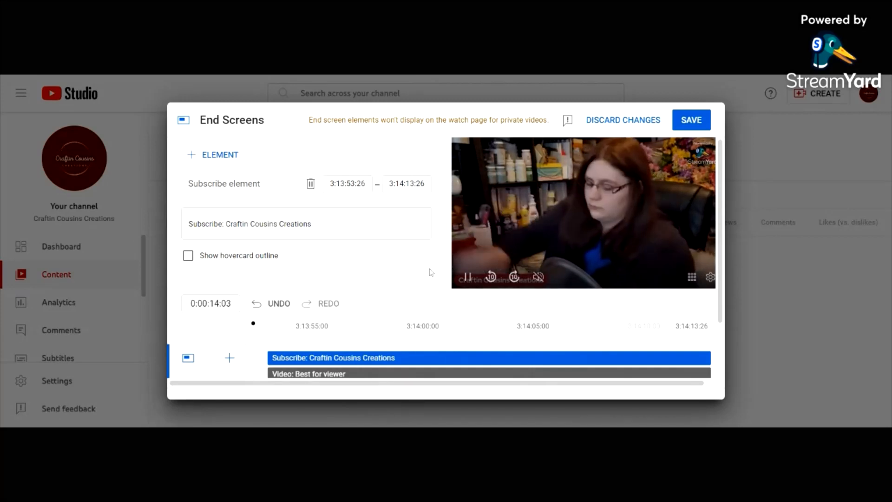
click(467, 277)
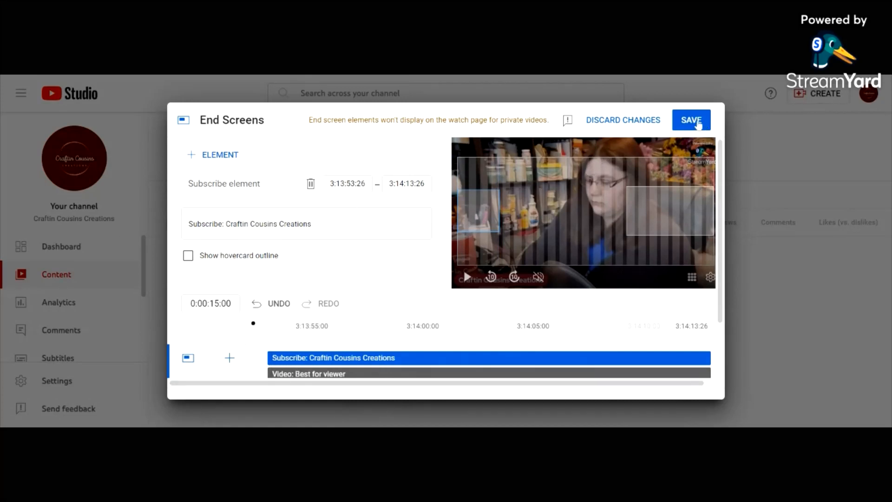
Check the subscribe and video elements on the end screen timeline and save the end screen.
scroll(337, 262, down, 2)
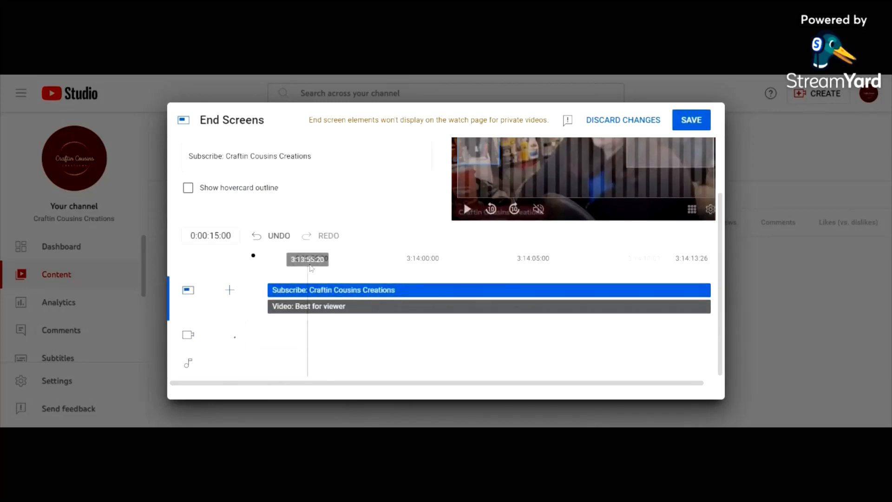
scroll(311, 267, up, 2)
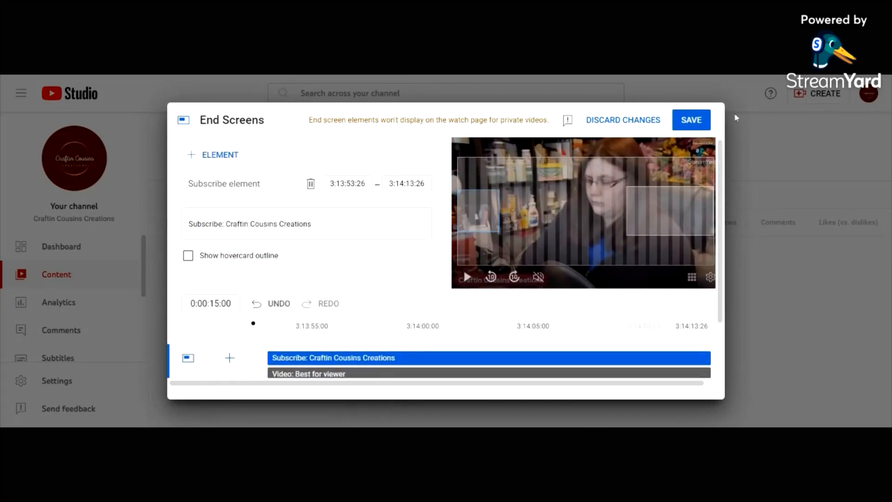
click(692, 119)
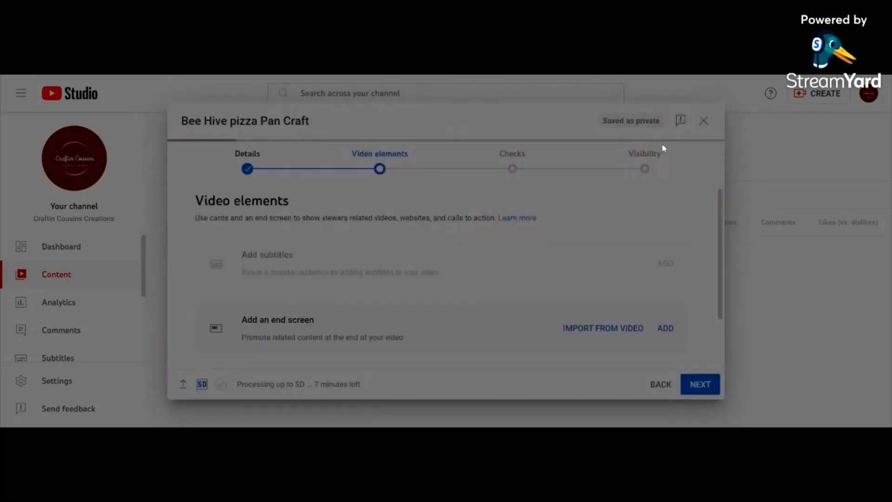
Examine the card types and the channel videos offered for a video card, and discard the card changes.
scroll(326, 329, down, 2)
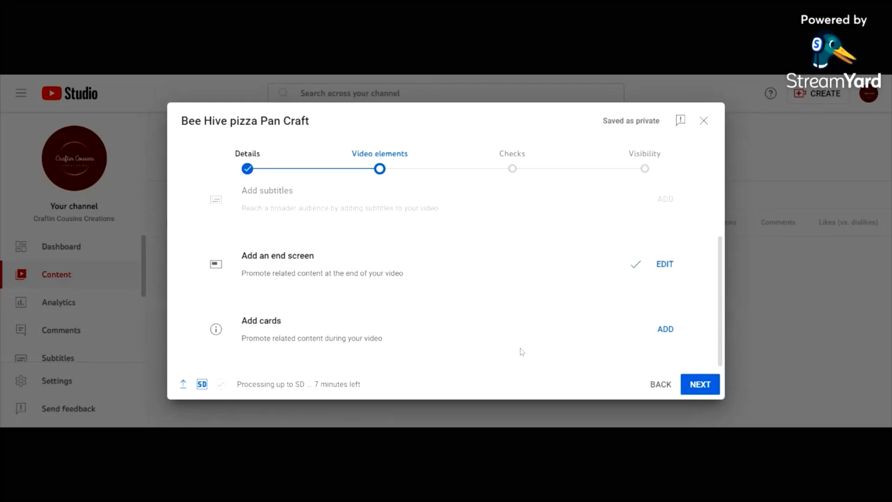
click(666, 328)
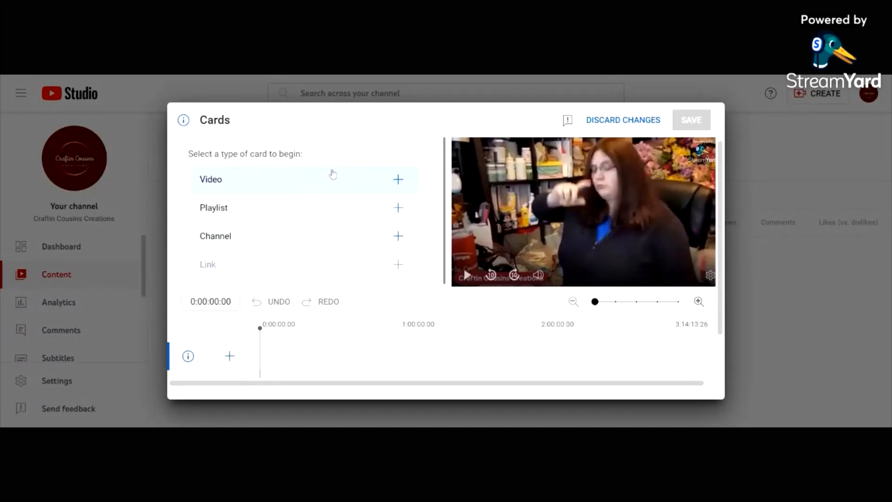
click(398, 179)
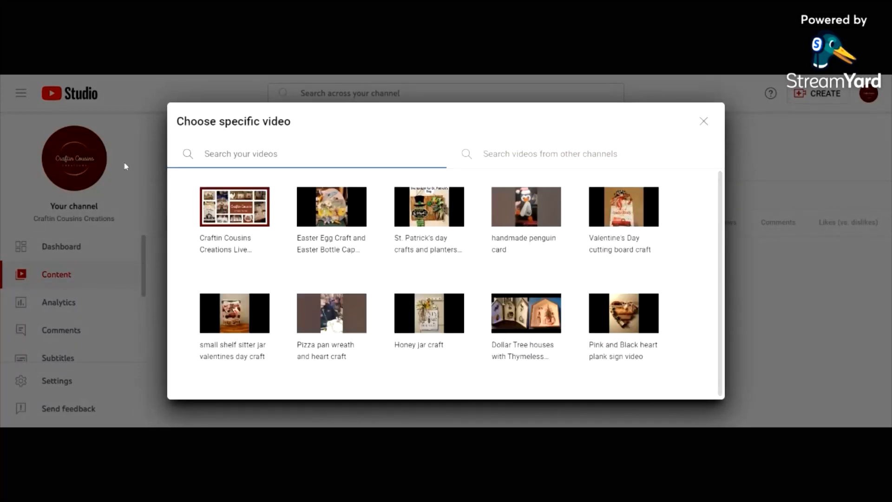
click(703, 121)
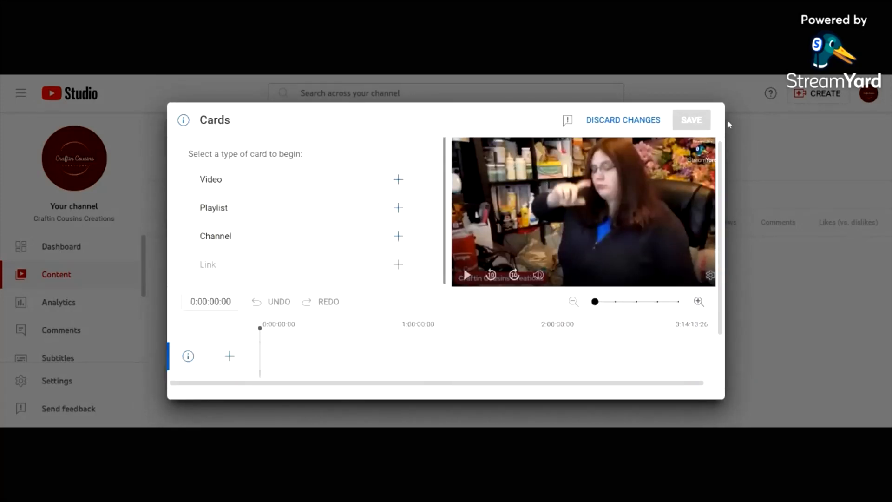
click(627, 120)
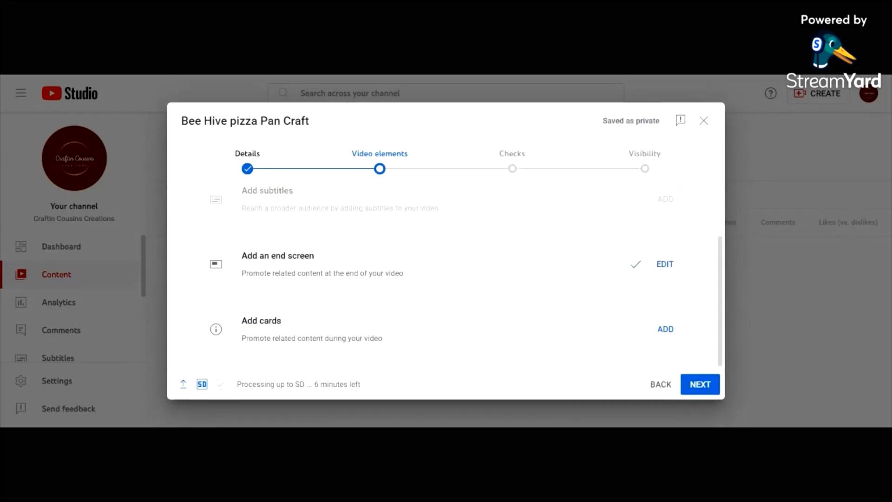
Advance through the Checks stage to Visibility and review the publishing and scheduling options.
click(691, 386)
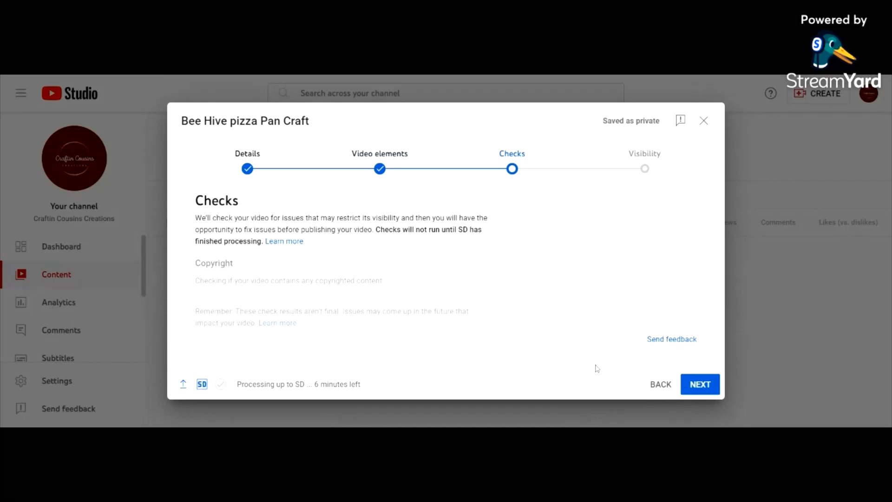
click(693, 389)
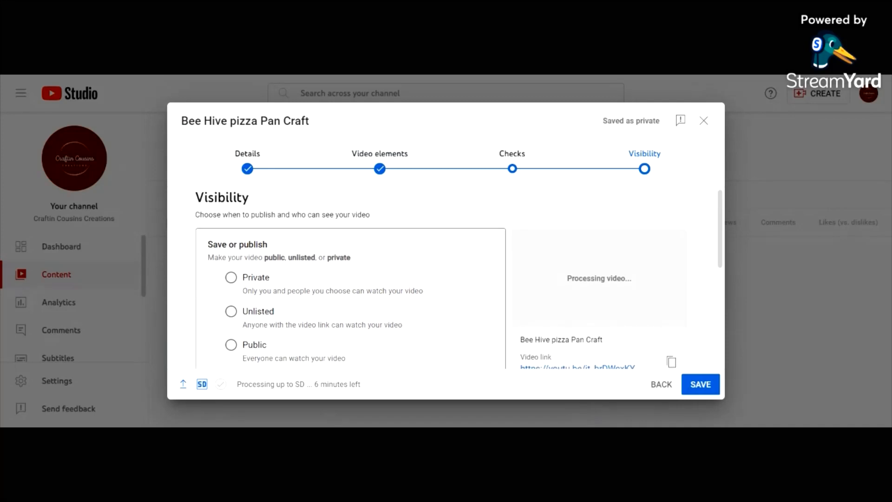
scroll(458, 278, down, 5)
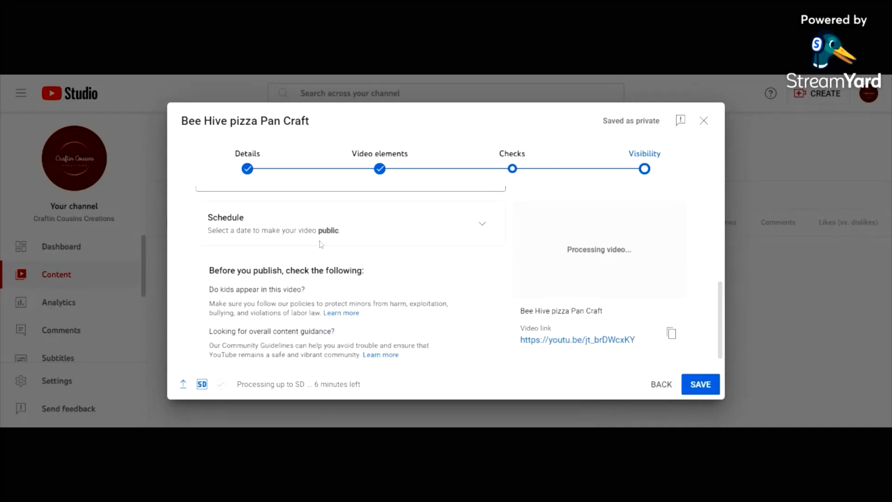
Set the Bee Hive pizza Pan Craft video's visibility to Public, publish it, and dismiss the processing notice.
scroll(320, 244, up, 5)
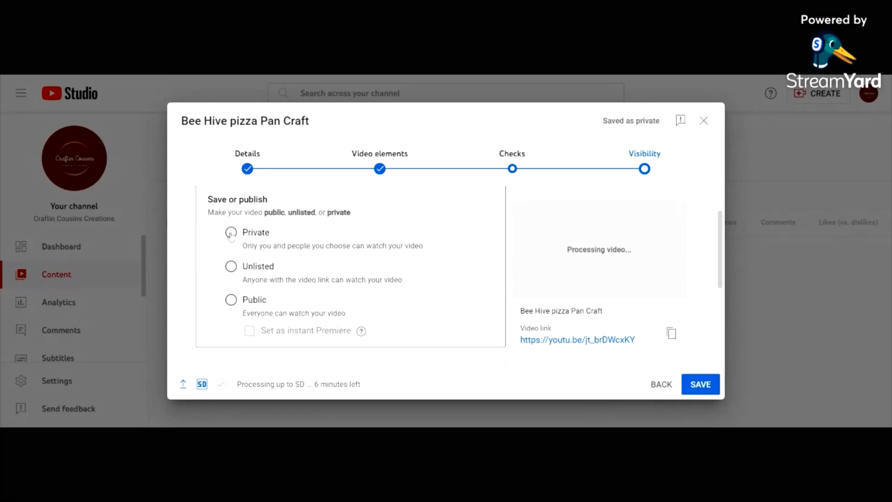
click(235, 303)
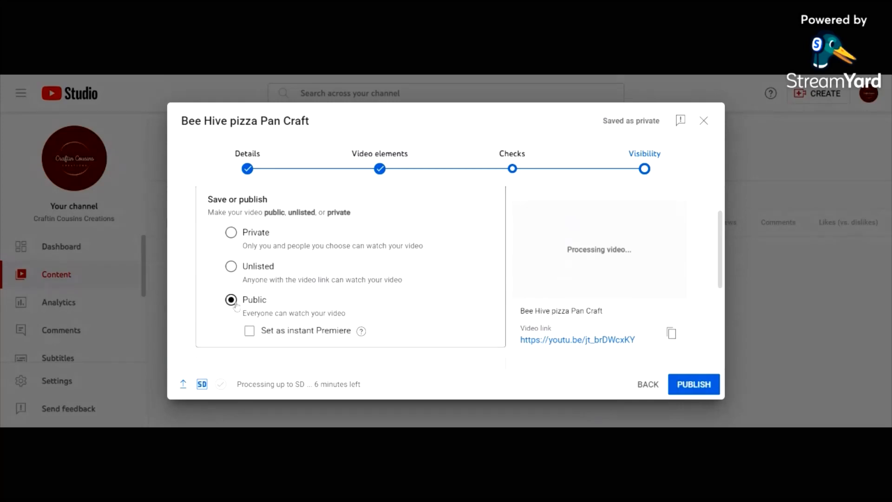
click(689, 387)
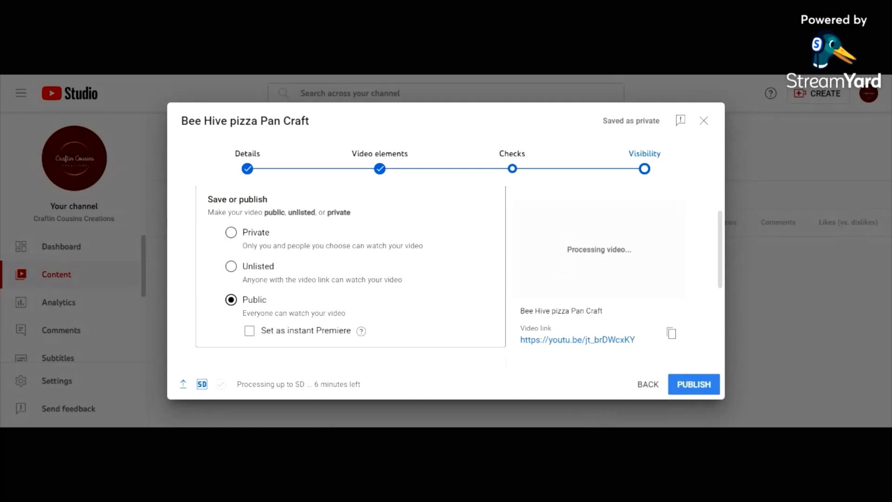
click(678, 389)
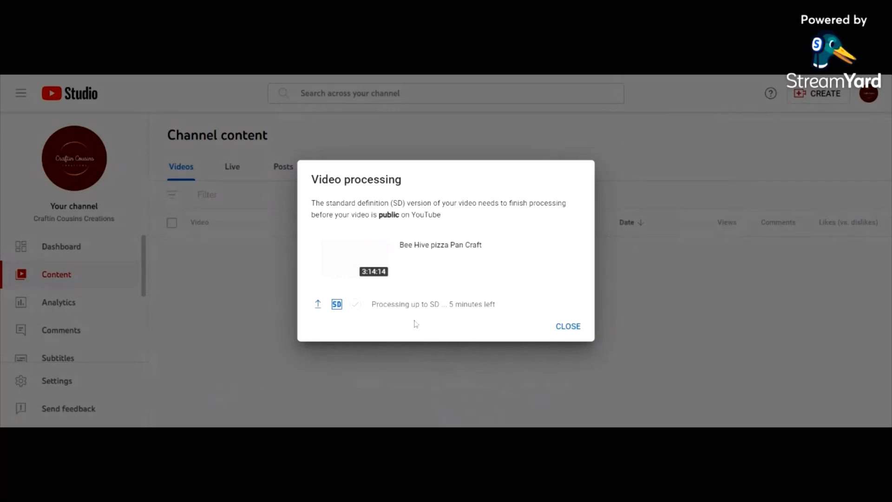
click(579, 329)
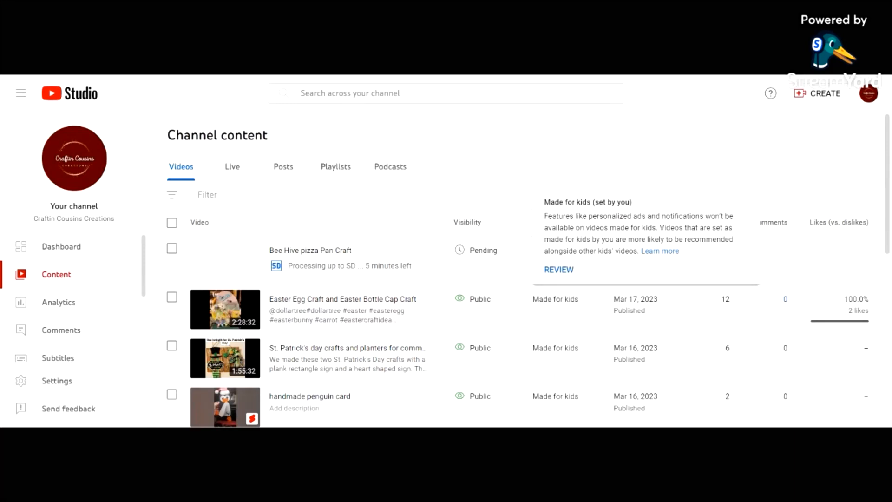
Check the Bee Hive pizza Pan Craft video's visibility status and its additional options in the channel content list.
mouse_move(485, 263)
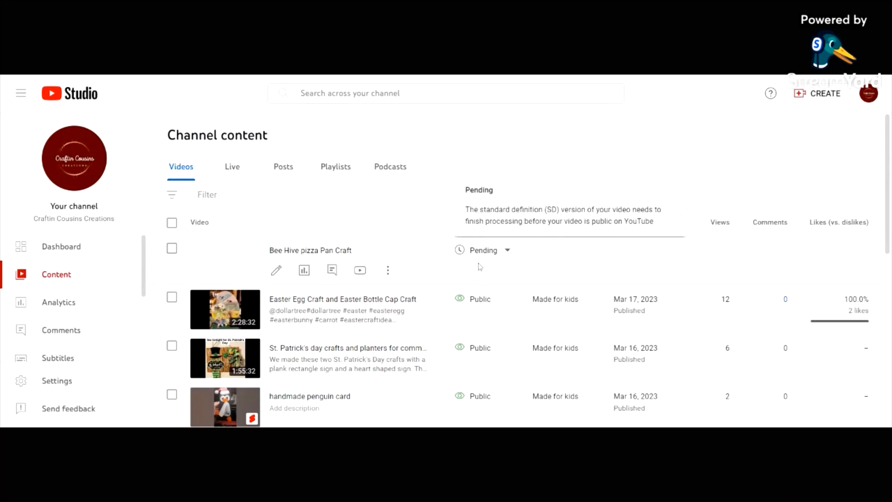
click(387, 270)
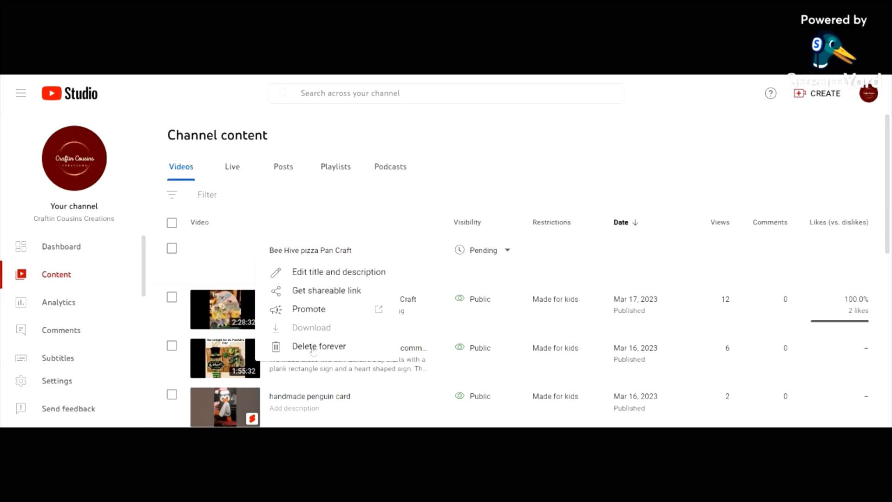
click(404, 135)
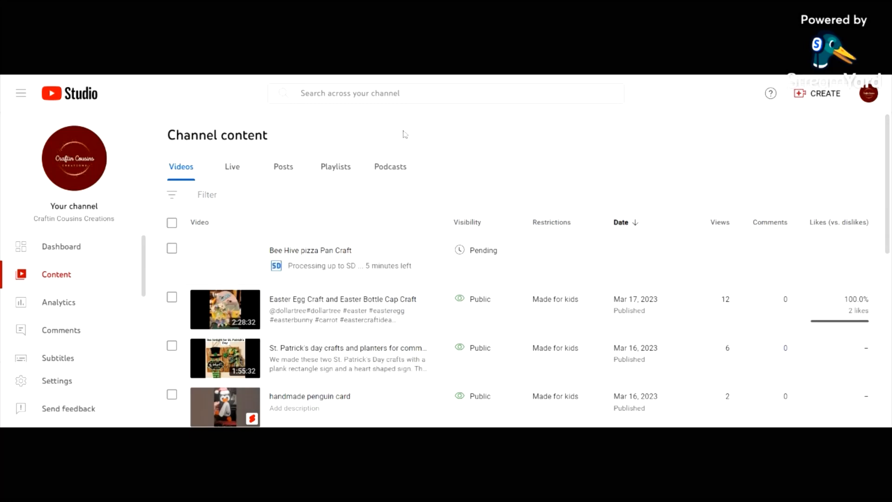